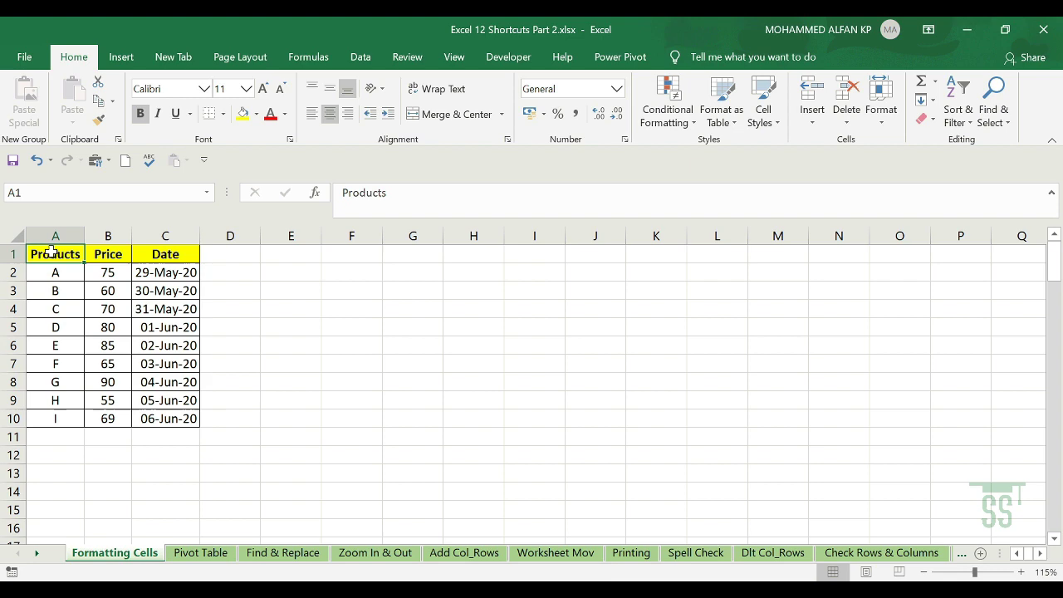
Format the Price column B as ₹ currency with two decimals and autofit its width
{"action": "left_click", "coordinate": [107, 236]}
{"action": "right_click", "coordinate": [98, 313]}
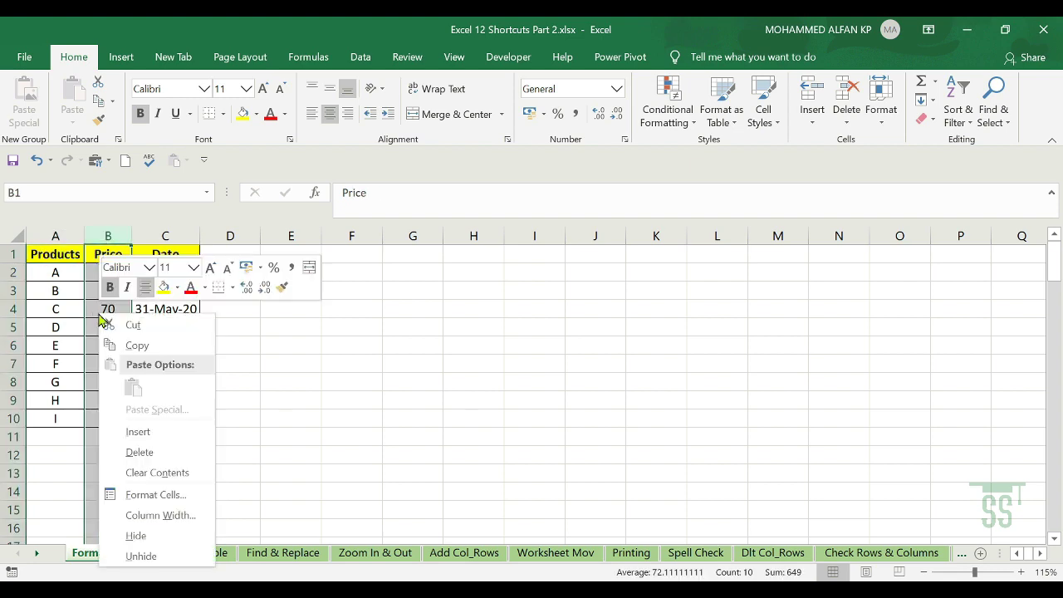
{"action": "left_click", "coordinate": [149, 495]}
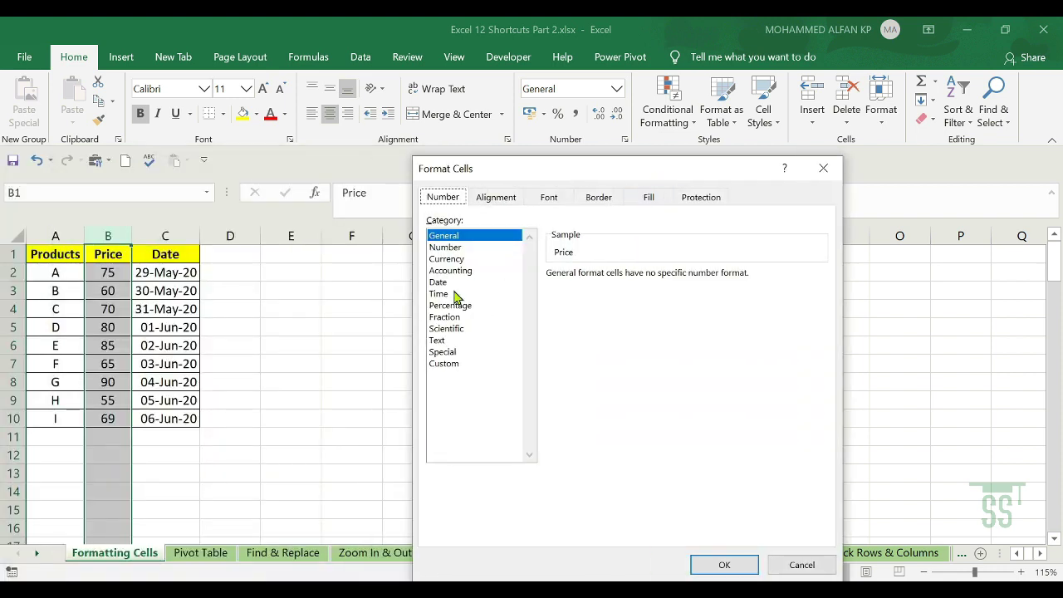
{"action": "left_click", "coordinate": [448, 259]}
{"action": "left_click", "coordinate": [819, 296]}
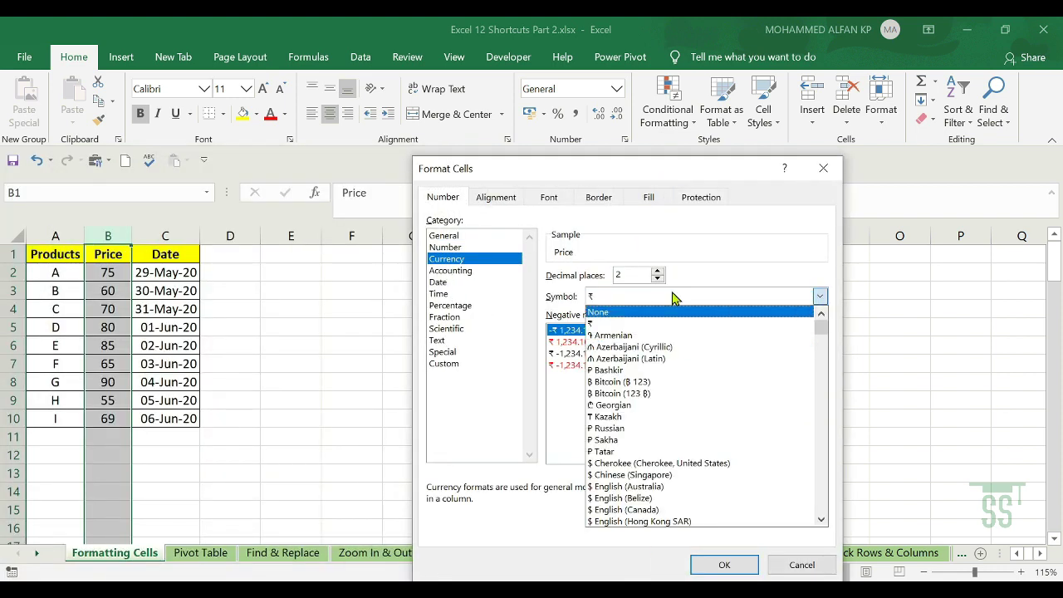
{"action": "left_click", "coordinate": [603, 301]}
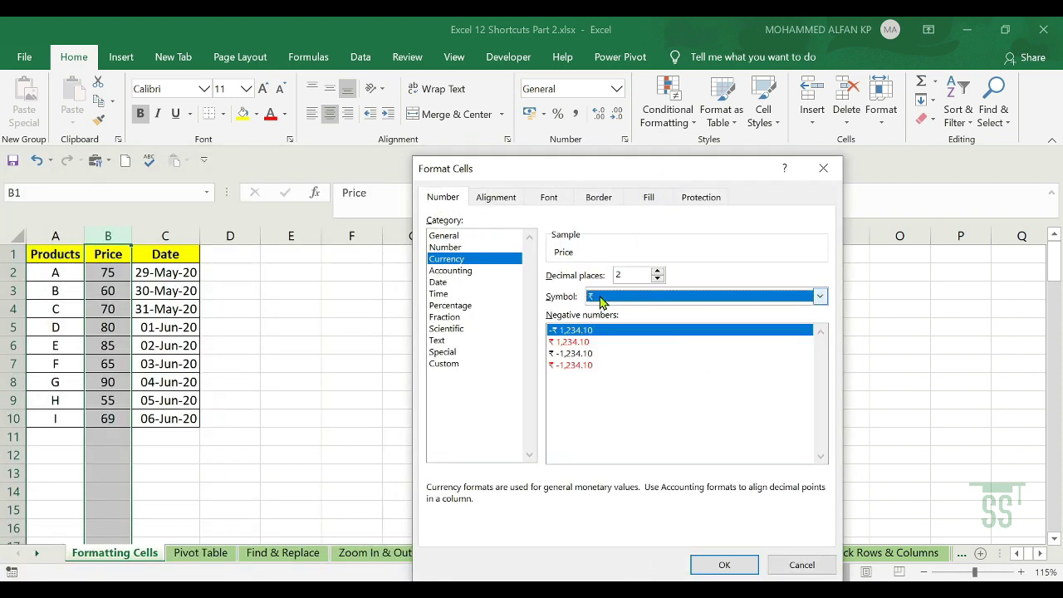
{"action": "left_click", "coordinate": [720, 565]}
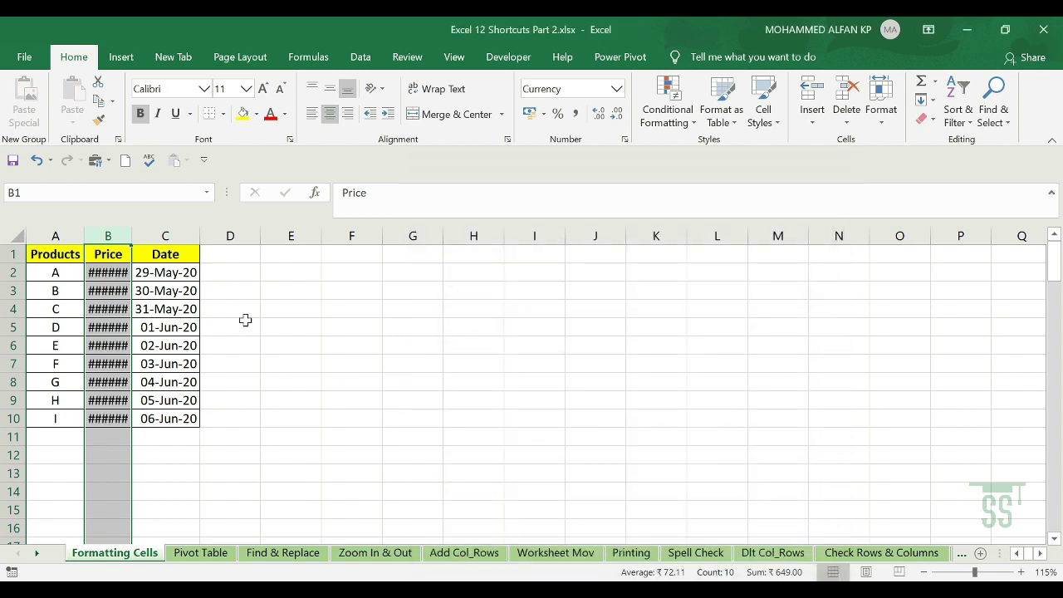
{"action": "double_click", "coordinate": [131, 236]}
{"action": "left_click_drag", "start_coordinate": [332, 345], "coordinate": [282, 346]}
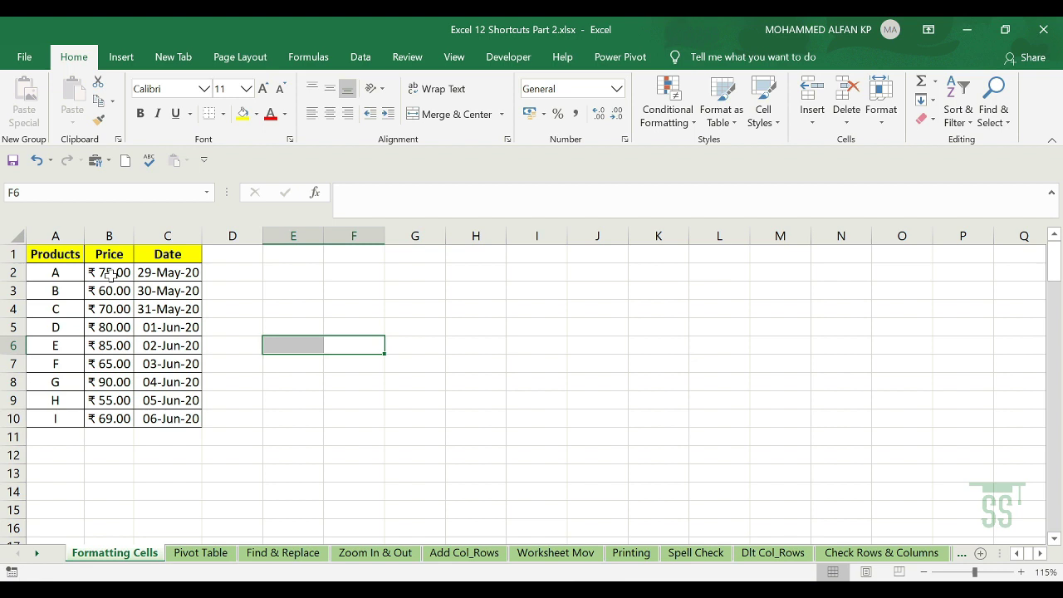
Give column C the custom dd-mmm date format, autofit it, and go to the Pivot Table sheet
{"action": "left_click", "coordinate": [150, 231]}
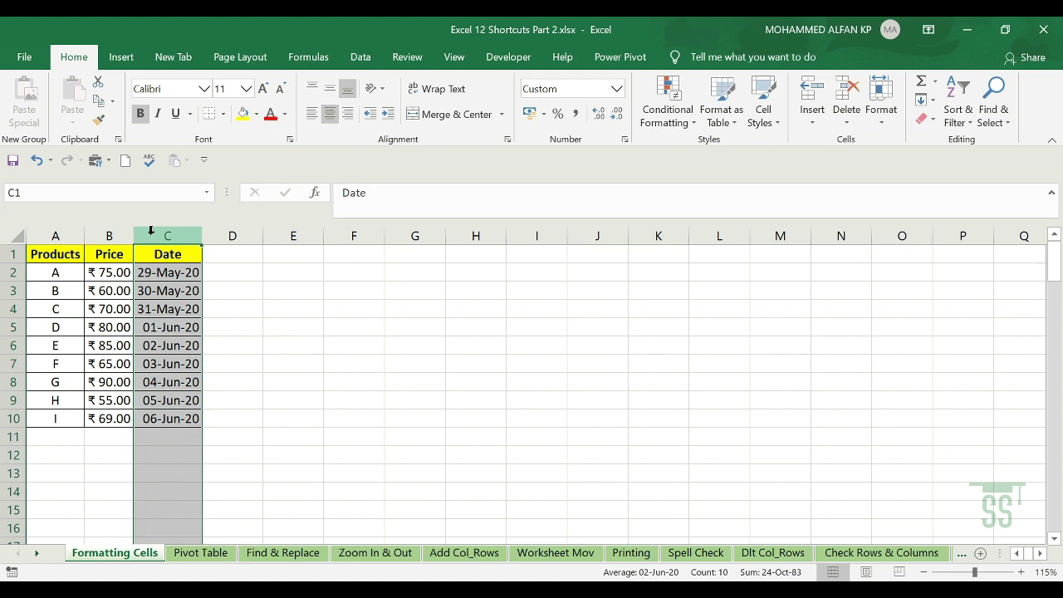
{"action": "key", "text": "ctrl+1"}
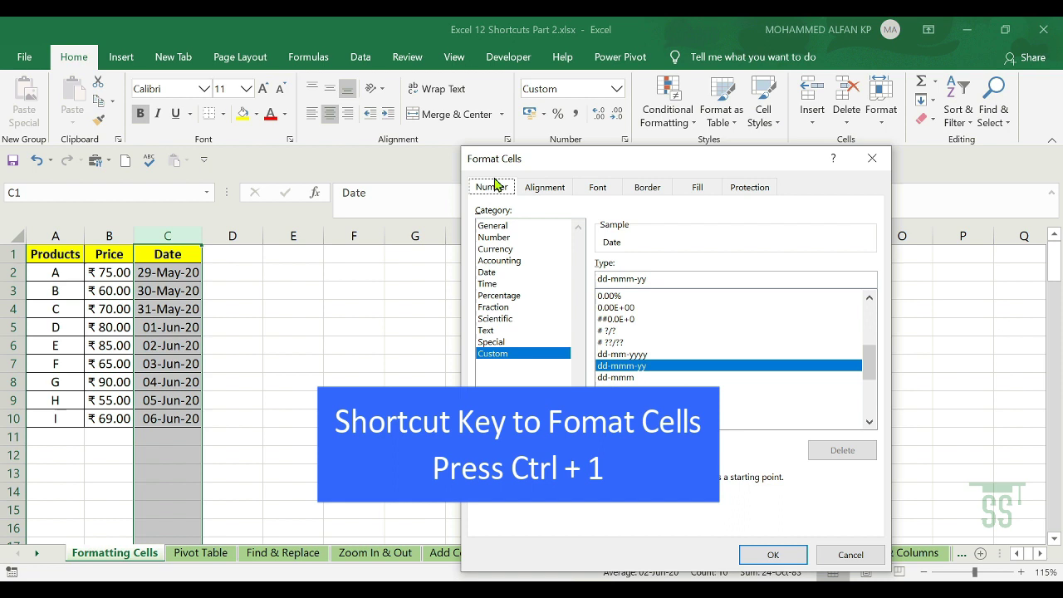
{"action": "scroll", "coordinate": [689, 415], "scroll_direction": "up", "scroll_amount": 1}
{"action": "scroll", "coordinate": [694, 413], "scroll_direction": "down", "scroll_amount": 1}
{"action": "left_click", "coordinate": [621, 378]}
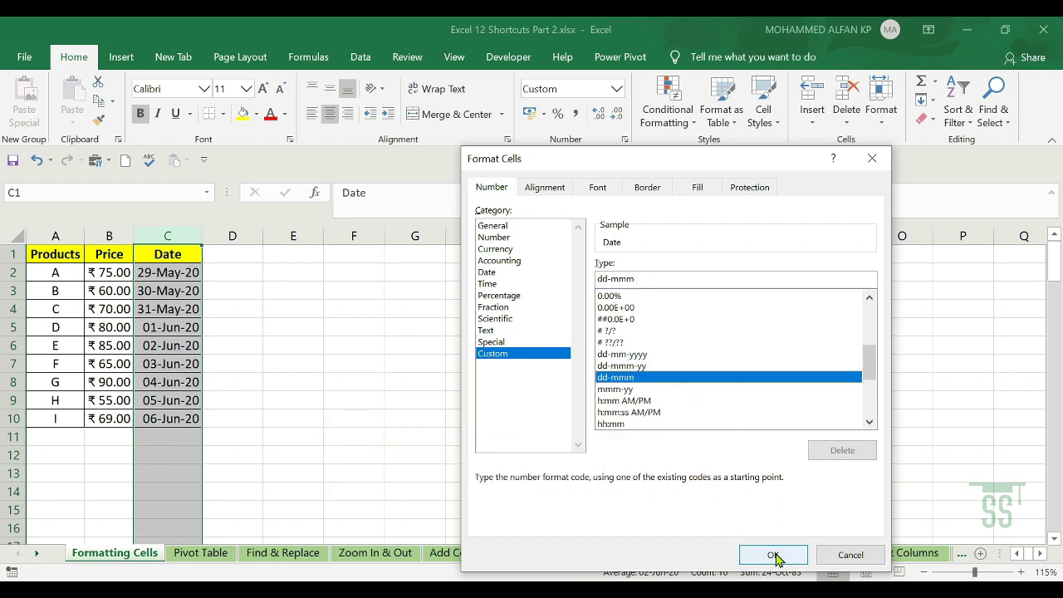
{"action": "left_click", "coordinate": [772, 555]}
{"action": "double_click", "coordinate": [202, 236]}
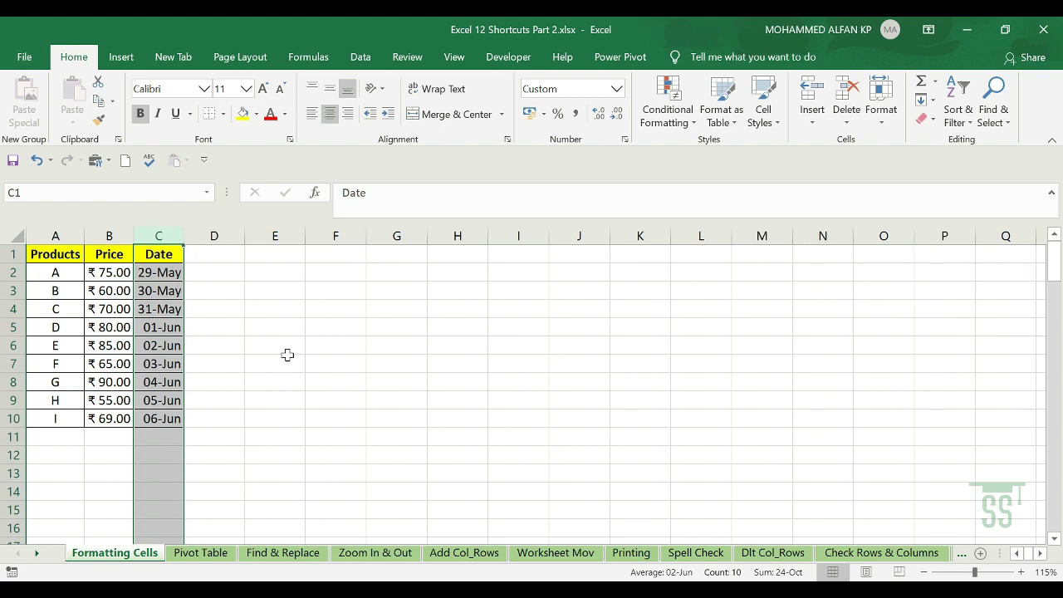
{"action": "key", "text": "ctrl+Page_Down"}
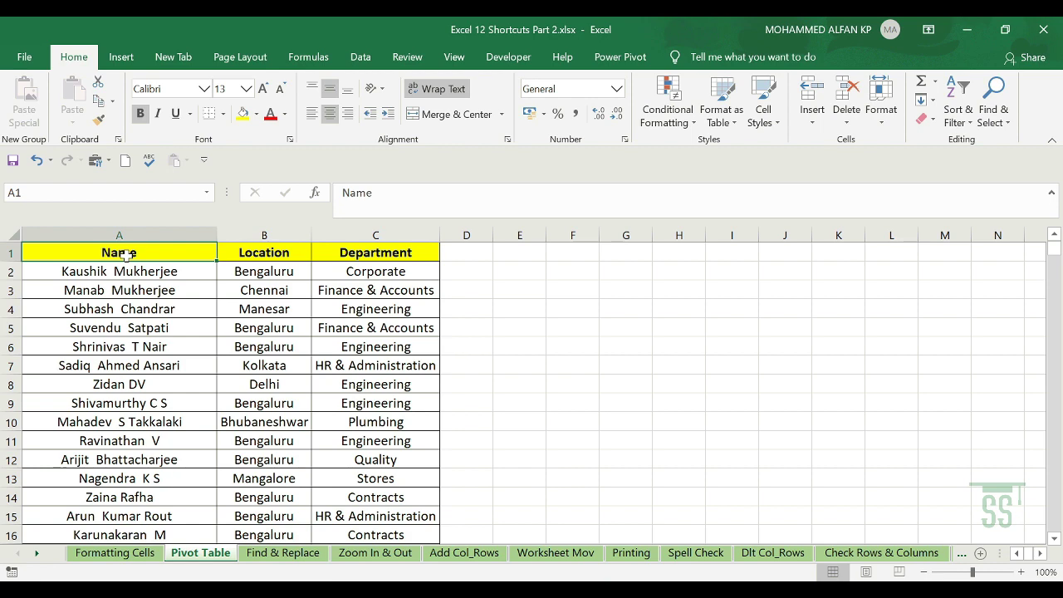
{"action": "key", "text": "ctrl+shift+Right"}
{"action": "key", "text": "ctrl+shift+Down"}
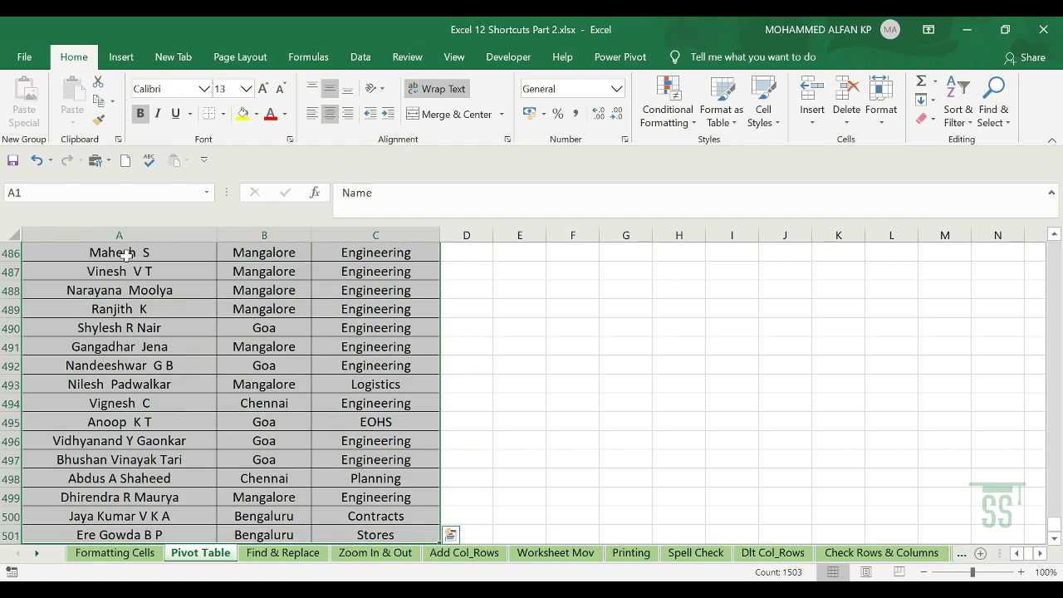
{"action": "left_click", "coordinate": [122, 57]}
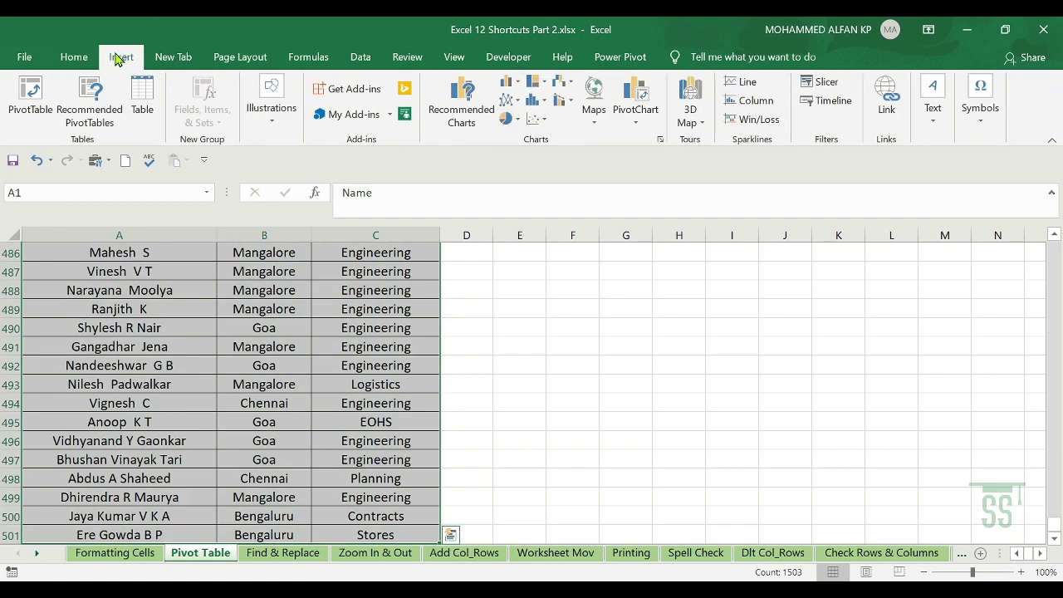
{"action": "left_click", "coordinate": [27, 113]}
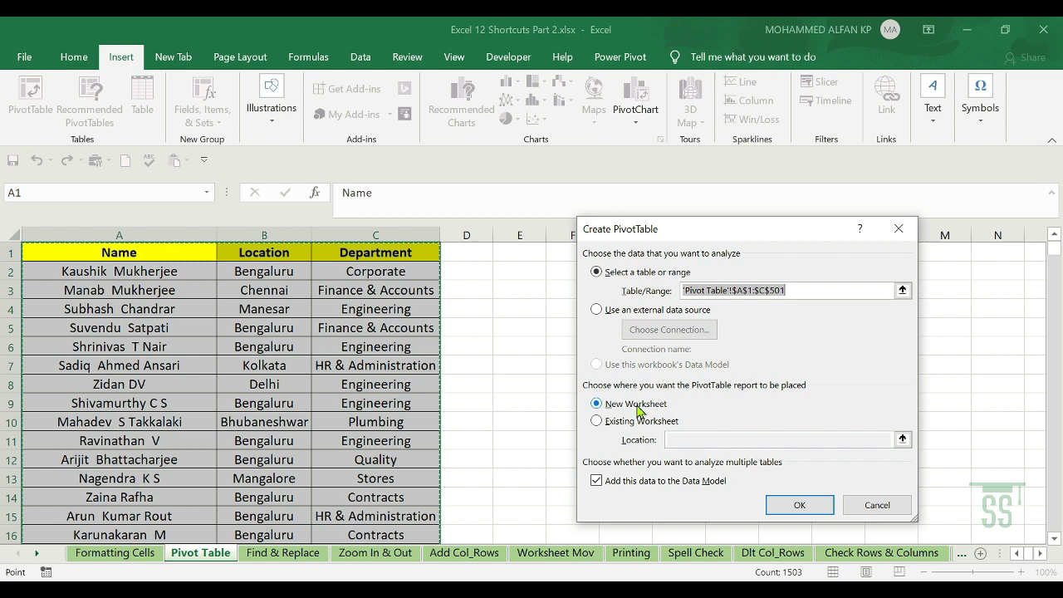
{"action": "left_click", "coordinate": [878, 513]}
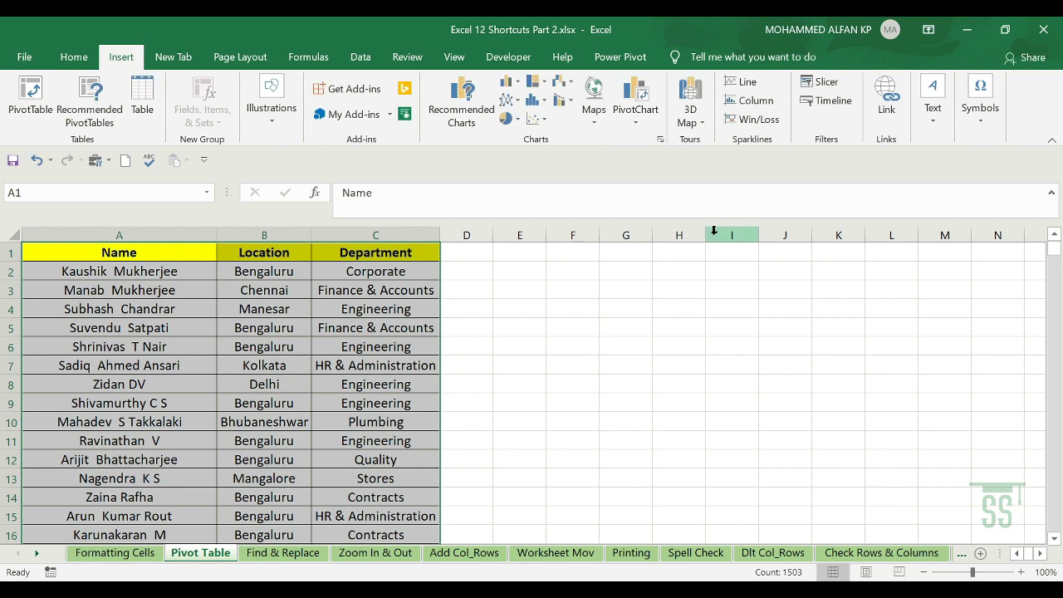
{"action": "left_click", "coordinate": [171, 251]}
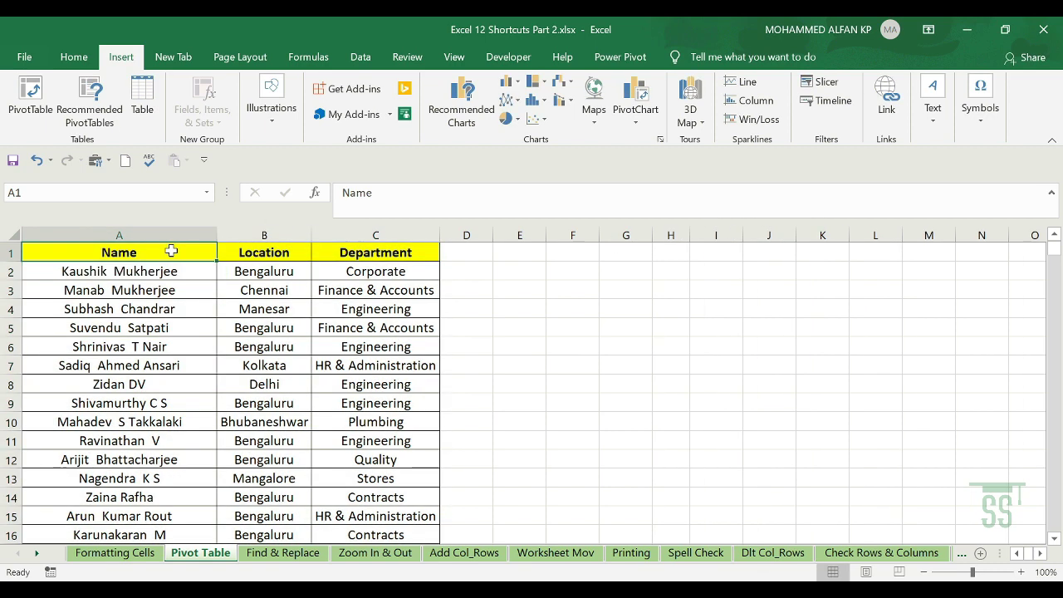
{"action": "key", "text": "ctrl+shift+Right"}
{"action": "key", "text": "ctrl+shift+Down"}
{"action": "key", "text": "alt+p"}
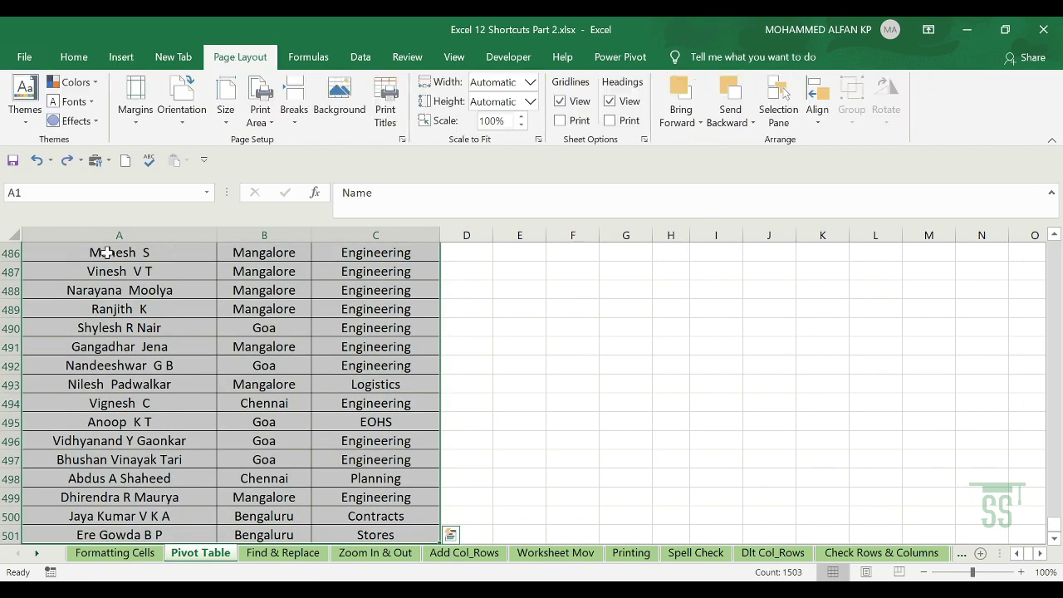
{"action": "key", "text": "alt+n"}
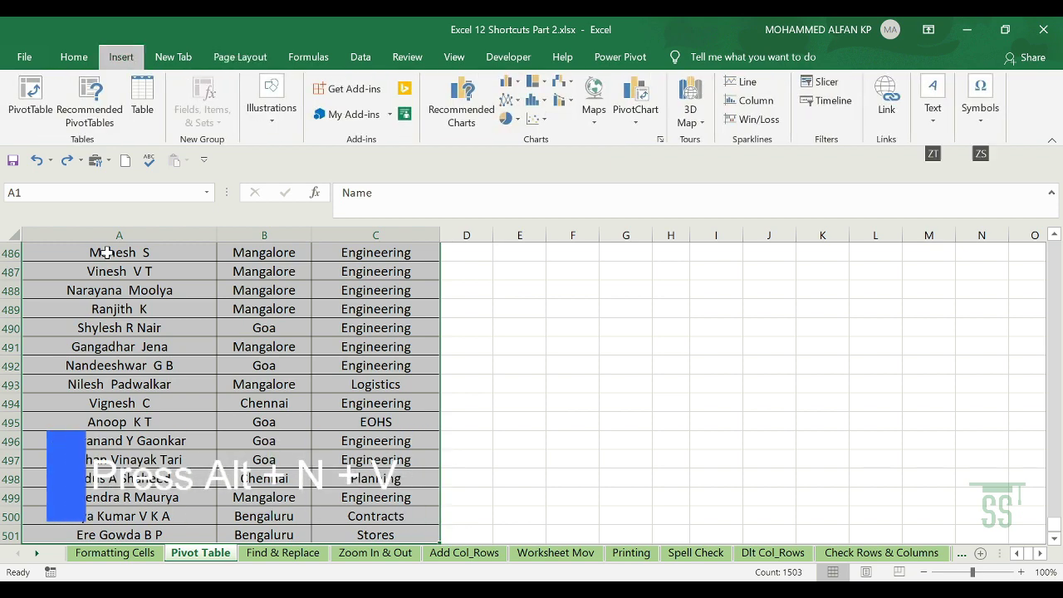
{"action": "key", "text": "v"}
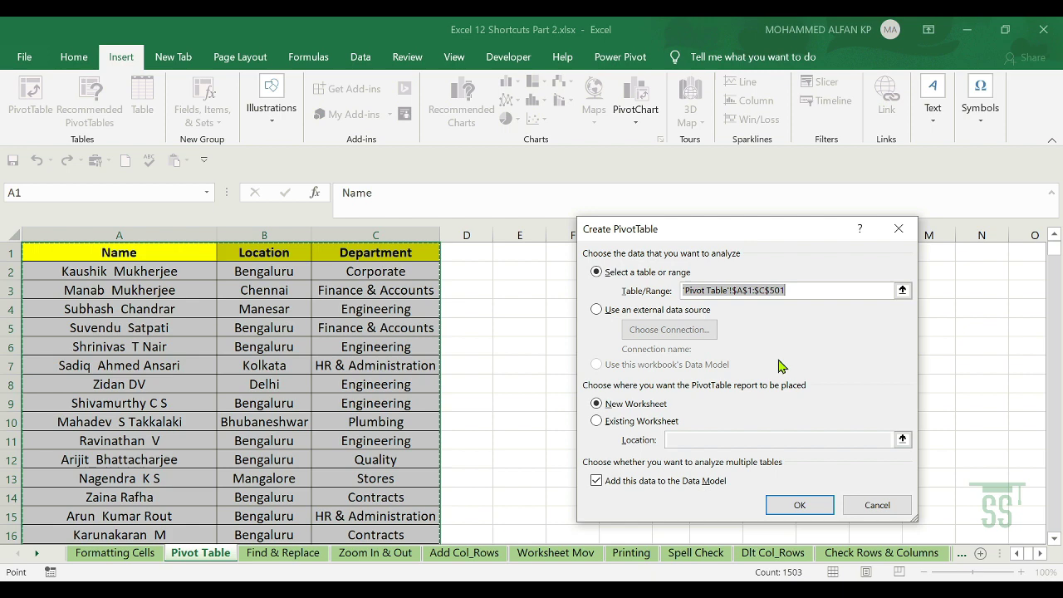
{"action": "left_click", "coordinate": [877, 505]}
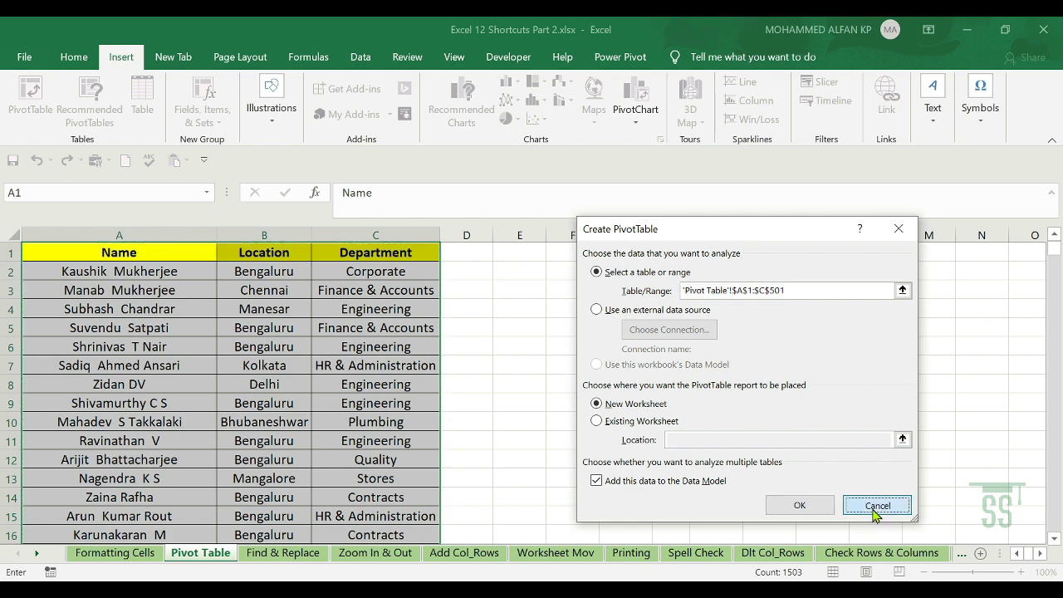
{"action": "left_click", "coordinate": [94, 253]}
{"action": "key", "text": "ctrl+shift+Right"}
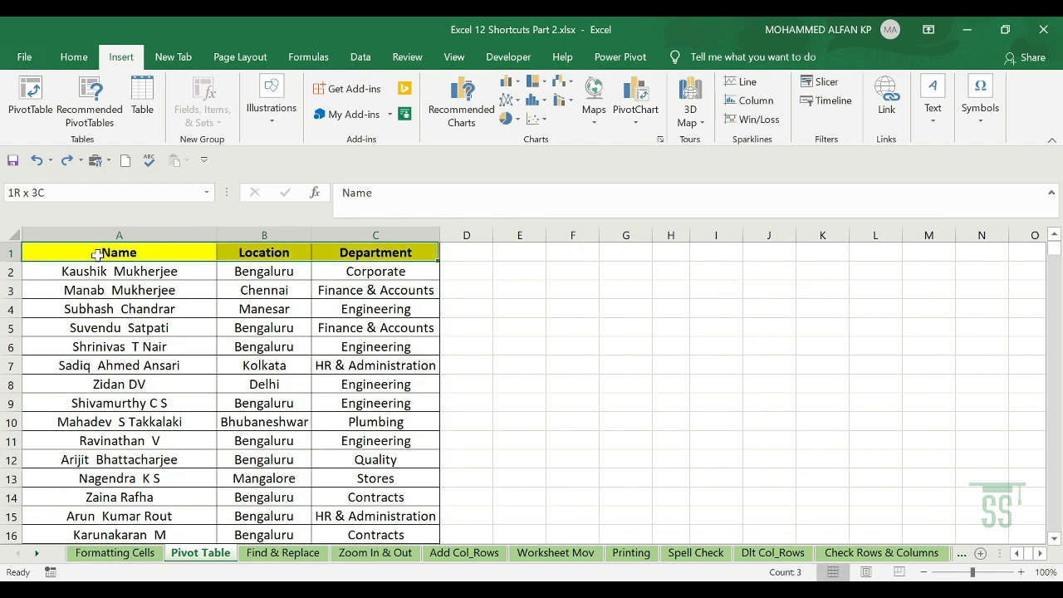
{"action": "key", "text": "ctrl+shift+Down"}
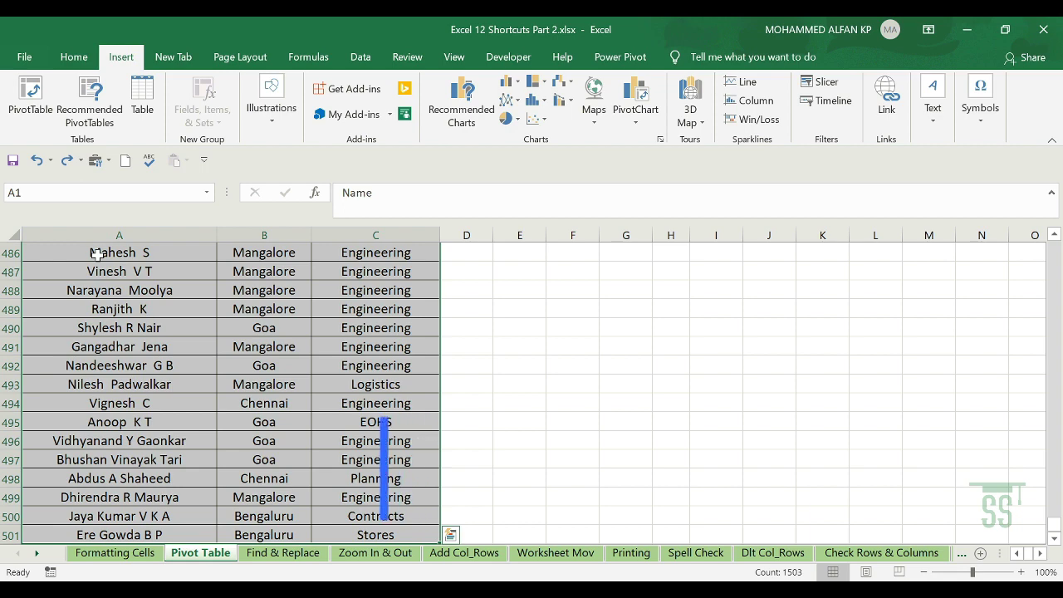
Run the PivotTable Wizard (Alt+D+P) through two steps, cancel it, then go to Find & Replace
{"action": "key", "text": "alt+d"}
{"action": "key", "text": "p"}
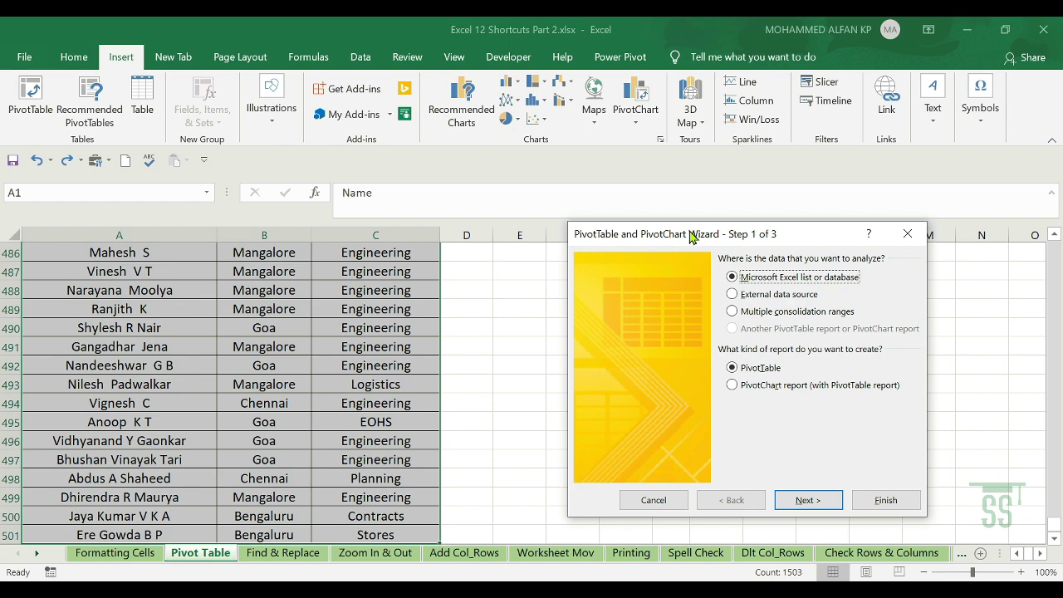
{"action": "key", "text": "Return"}
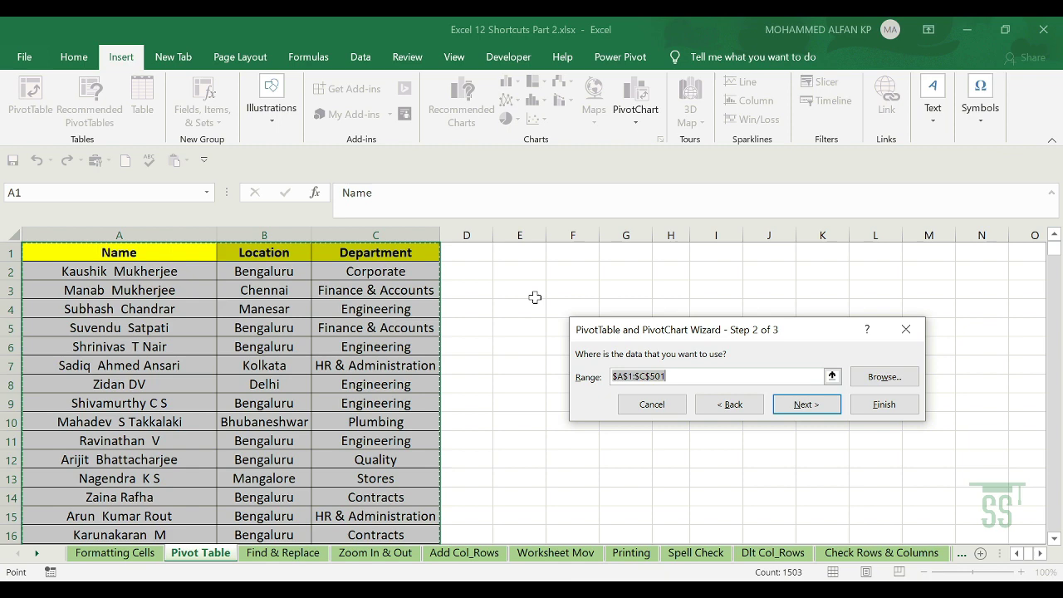
{"action": "key", "text": "Return"}
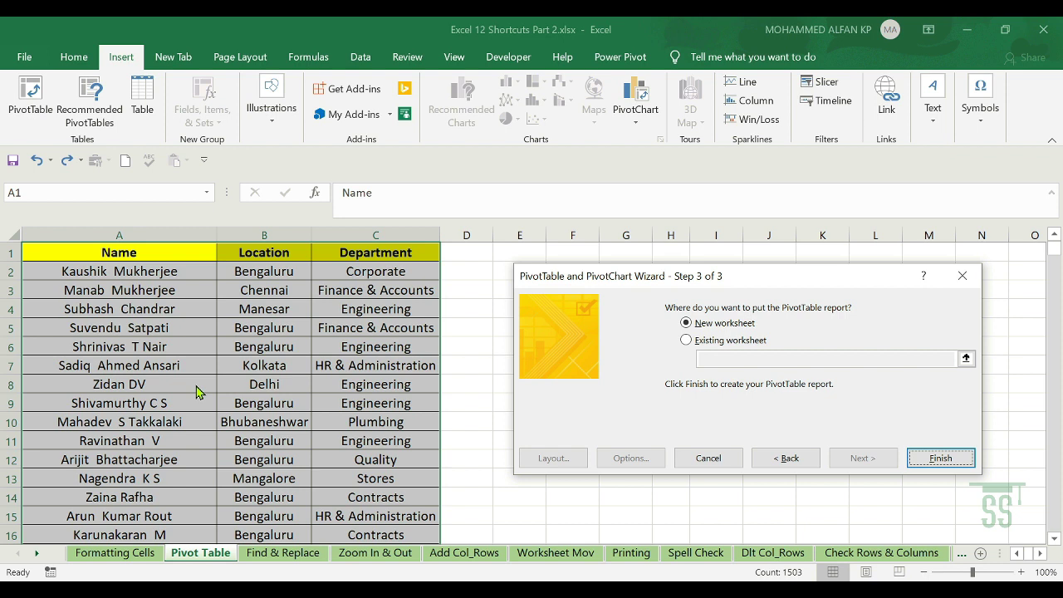
{"action": "key", "text": "Escape"}
{"action": "key", "text": "ctrl+Page_Down"}
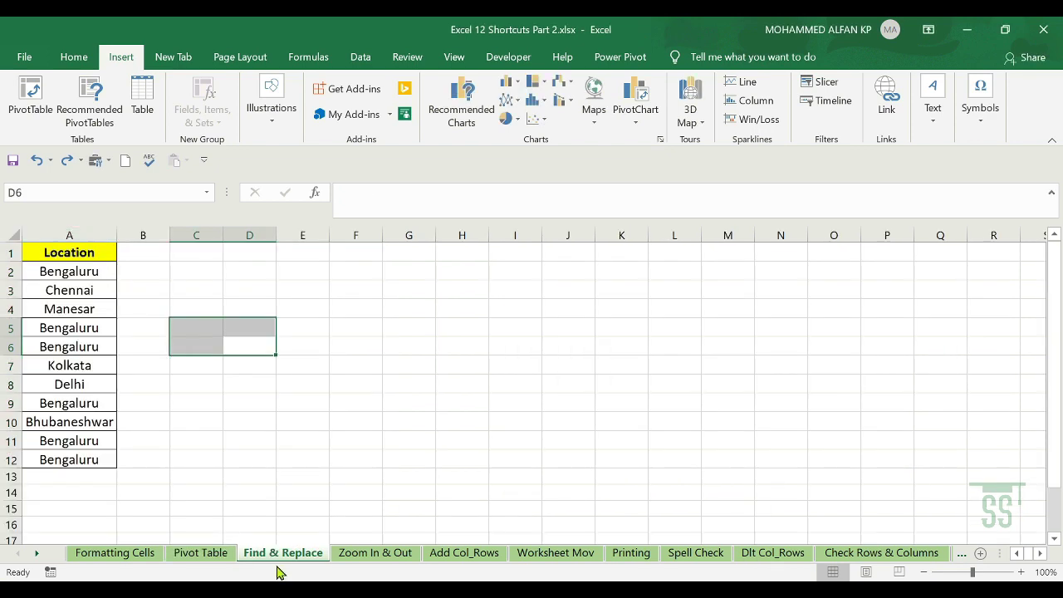
Find all occurrences of Delhi in column A, then copy the Bengaluru value in A2
{"action": "left_click", "coordinate": [75, 236]}
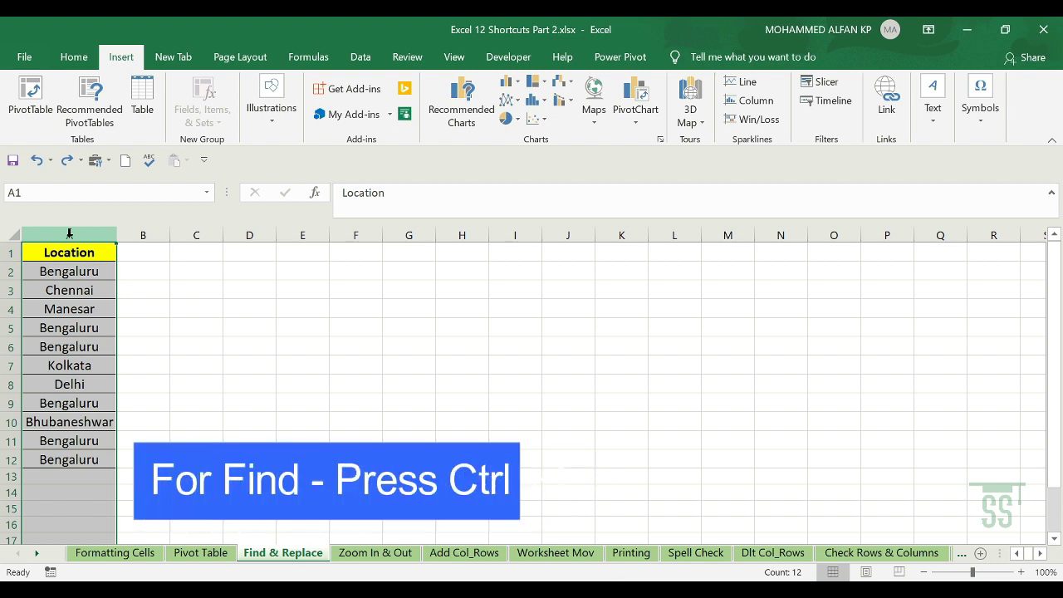
{"action": "key", "text": "ctrl+f"}
{"action": "type", "text": "Delhi"}
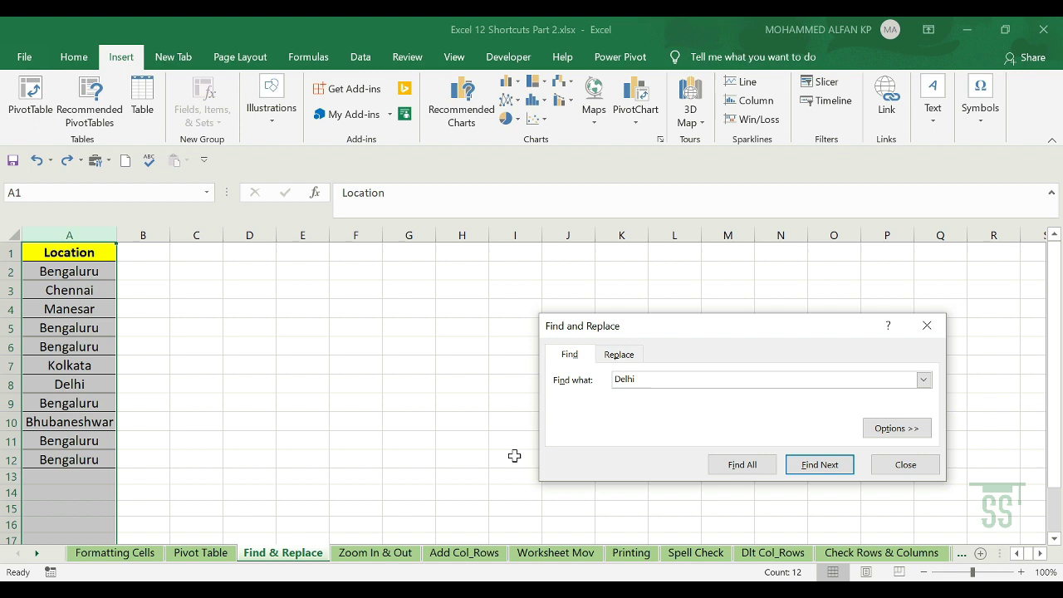
{"action": "left_click", "coordinate": [741, 464]}
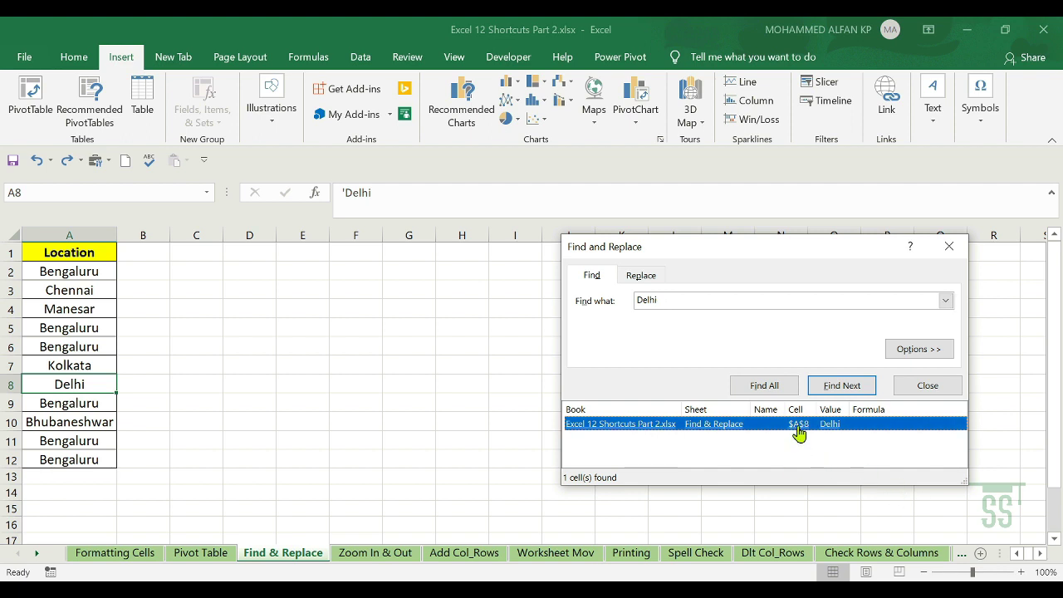
{"action": "left_click", "coordinate": [949, 245]}
{"action": "left_click", "coordinate": [73, 273]}
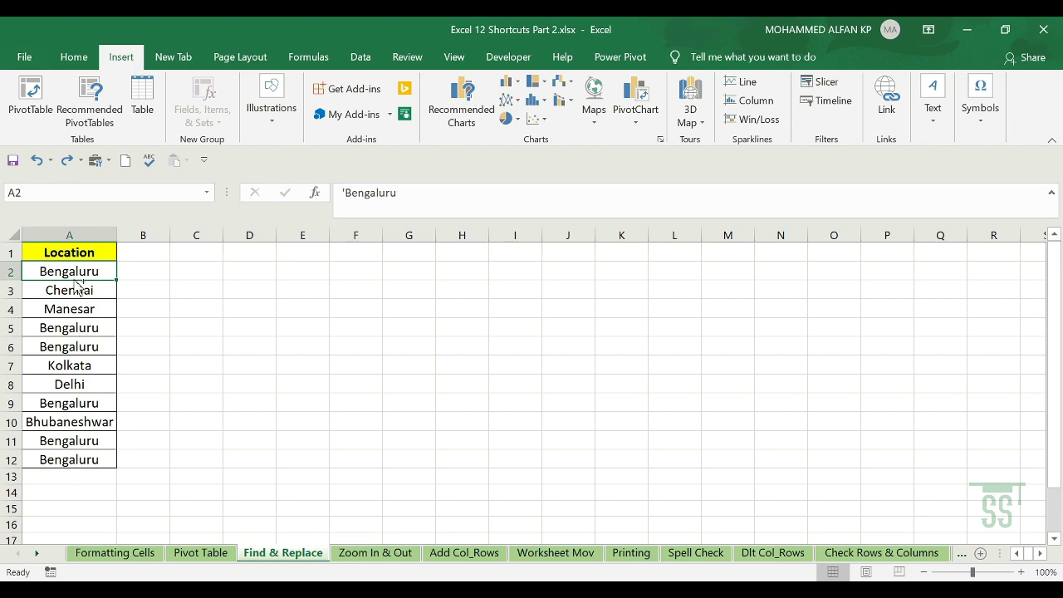
{"action": "key", "text": "ctrl+c"}
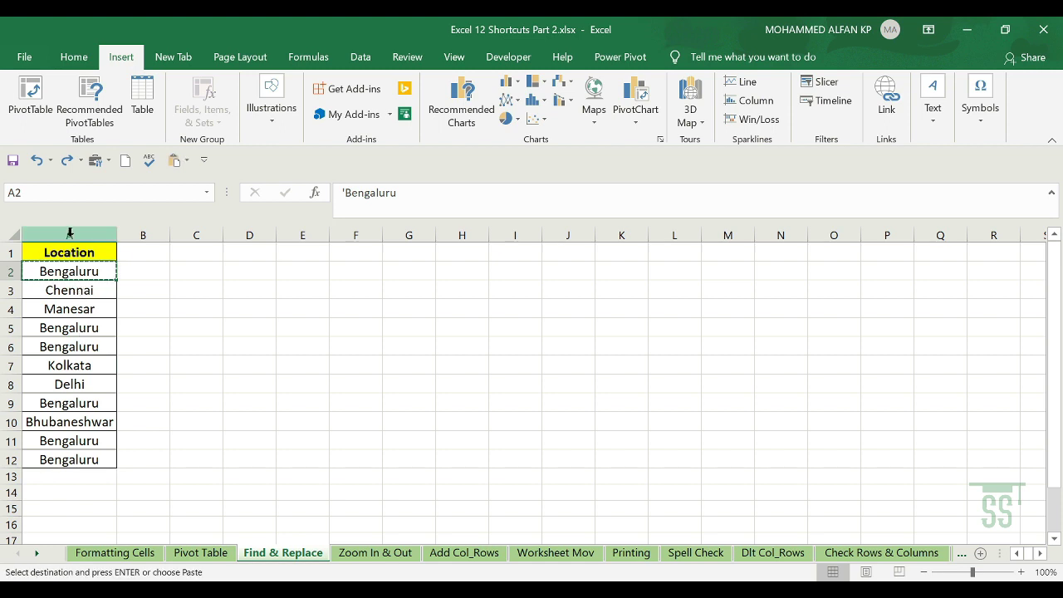
Replace all Bengaluru entries in column A with Banaglore and go to the Zoom In & Out sheet
{"action": "left_click", "coordinate": [70, 233]}
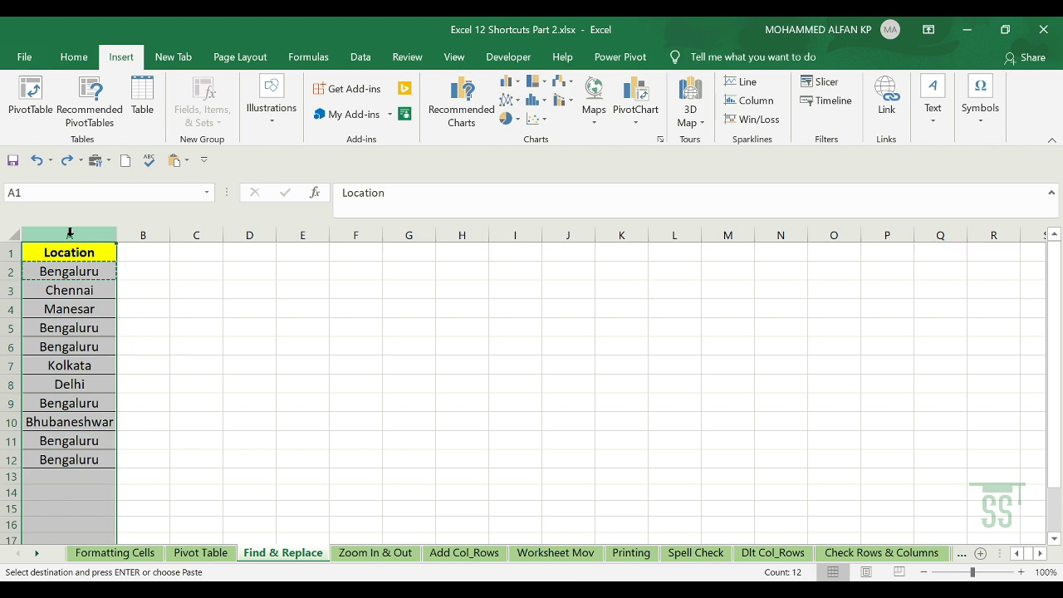
{"action": "key", "text": "ctrl+h"}
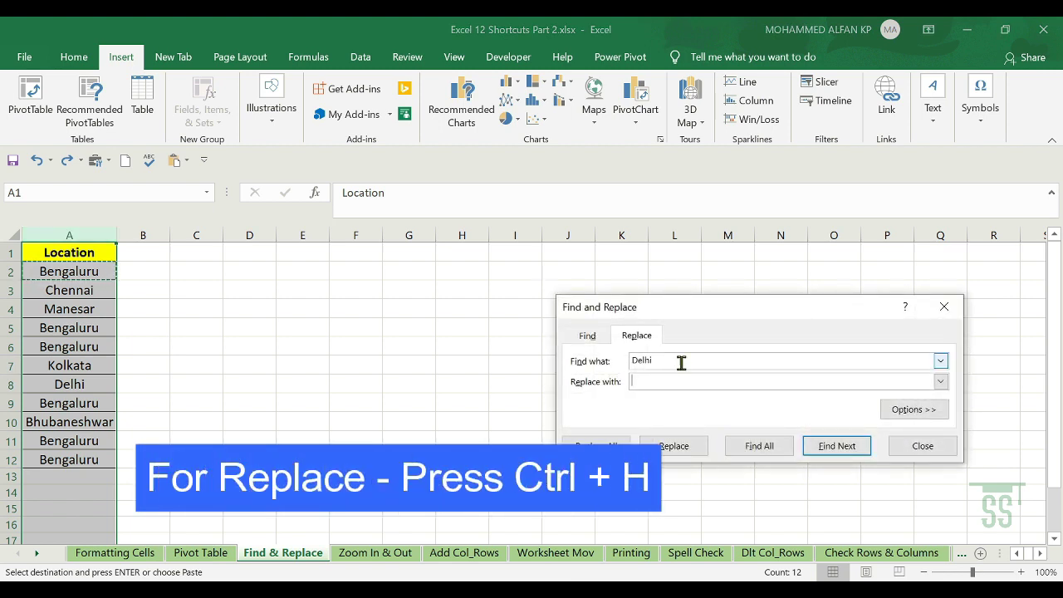
{"action": "double_click", "coordinate": [616, 360]}
{"action": "key", "text": "ctrl+v"}
{"action": "left_click", "coordinate": [669, 384]}
{"action": "type", "text": "Ba"}
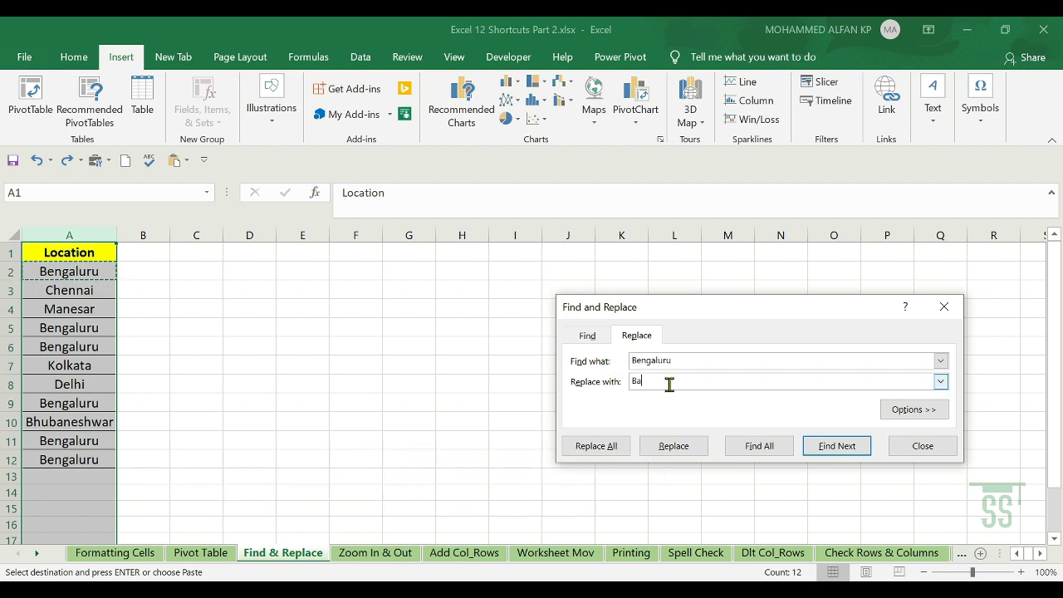
{"action": "type", "text": "naglore"}
{"action": "left_click", "coordinate": [590, 453]}
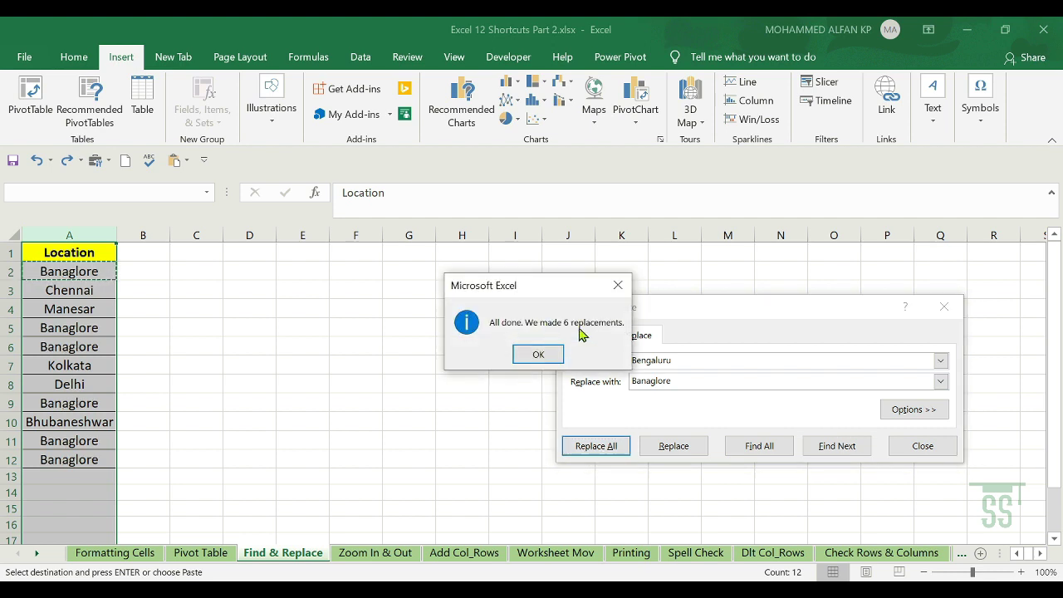
{"action": "left_click", "coordinate": [618, 285]}
{"action": "left_click", "coordinate": [950, 309]}
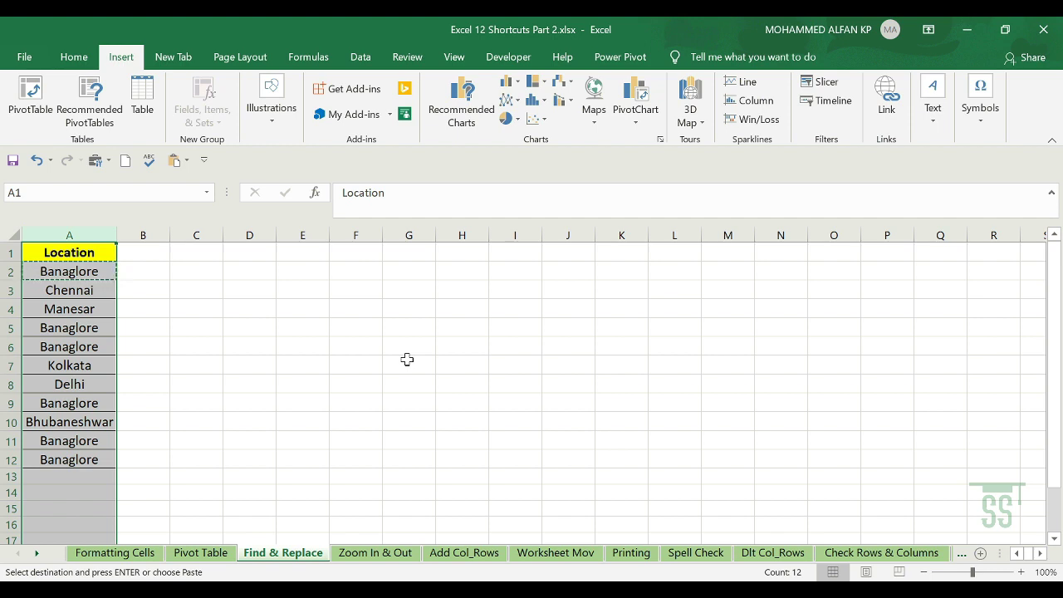
{"action": "key", "text": "Escape"}
{"action": "key", "text": "ctrl+Page_Down"}
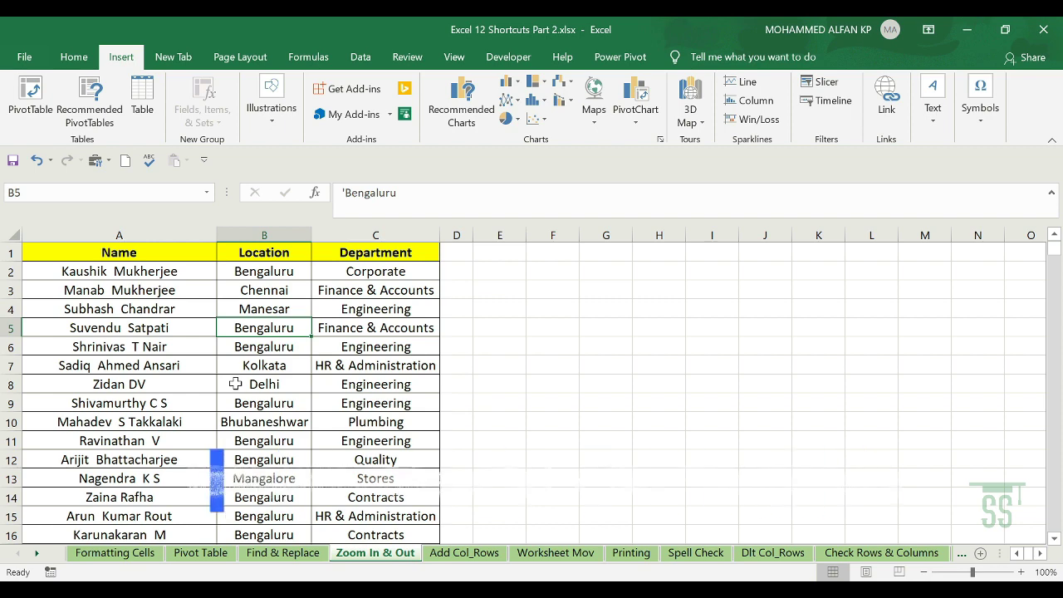
Zoom the Zoom In & Out sheet in and back out, then go to the Add Col_Rows sheet
{"action": "key", "text": "ctrl+alt+plus"}
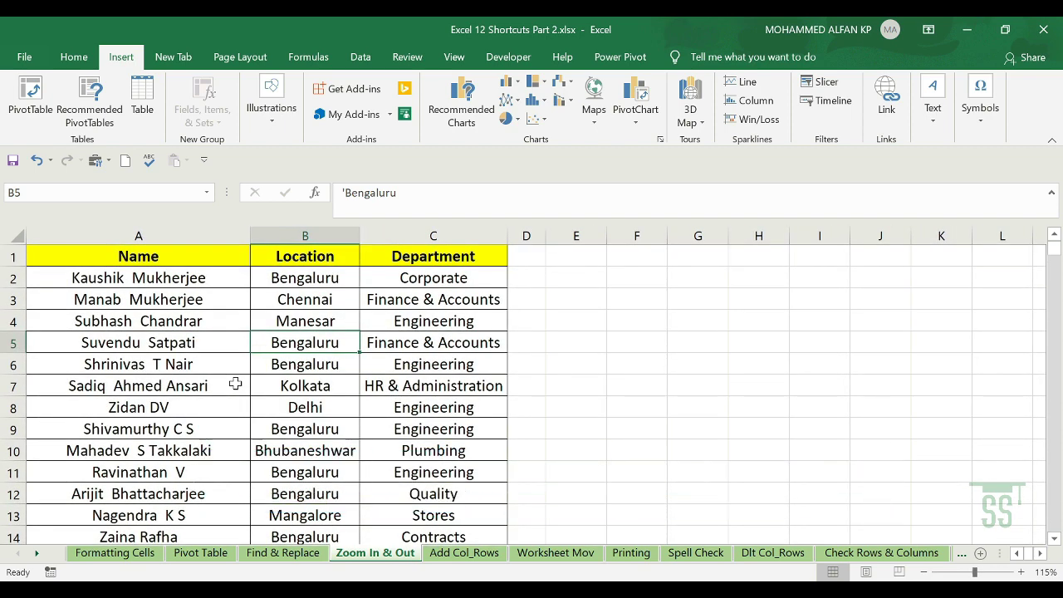
{"action": "scroll", "coordinate": [235, 383], "scroll_direction": "up", "scroll_amount": 1}
{"action": "scroll", "coordinate": [235, 382], "scroll_direction": "up", "scroll_amount": 1}
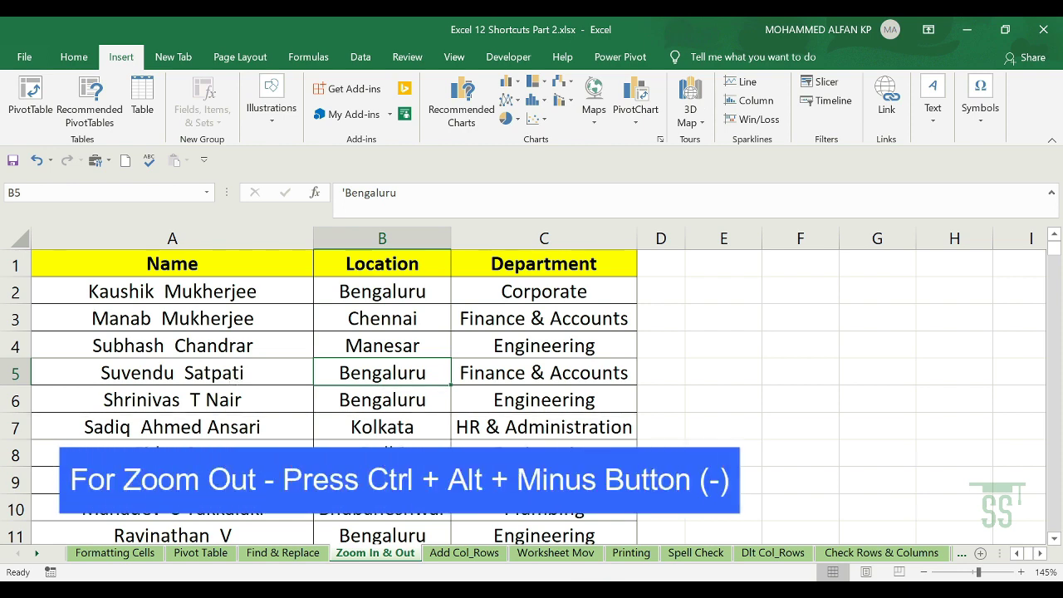
{"action": "key", "text": "ctrl+alt+minus"}
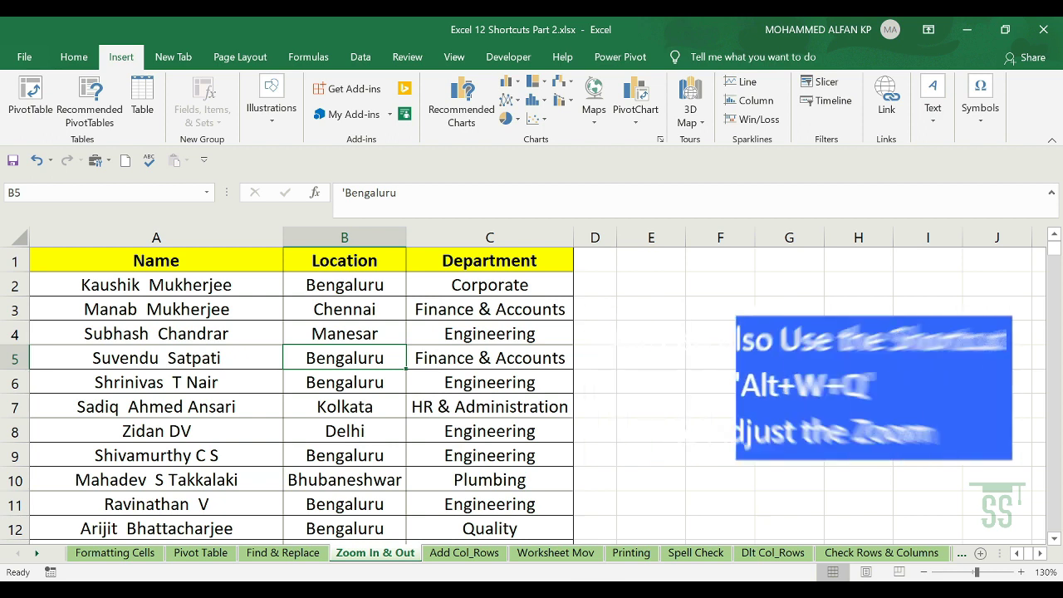
{"action": "key", "text": "ctrl+Page_Down"}
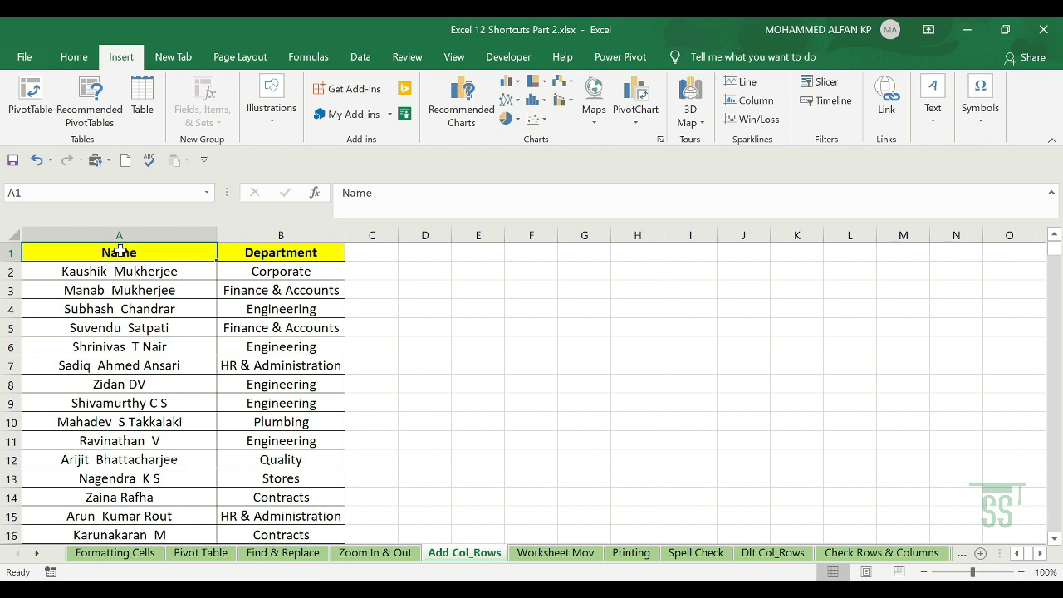
Insert a blank column before Department and a blank row 3 from the right-click menus
{"action": "left_click", "coordinate": [260, 229]}
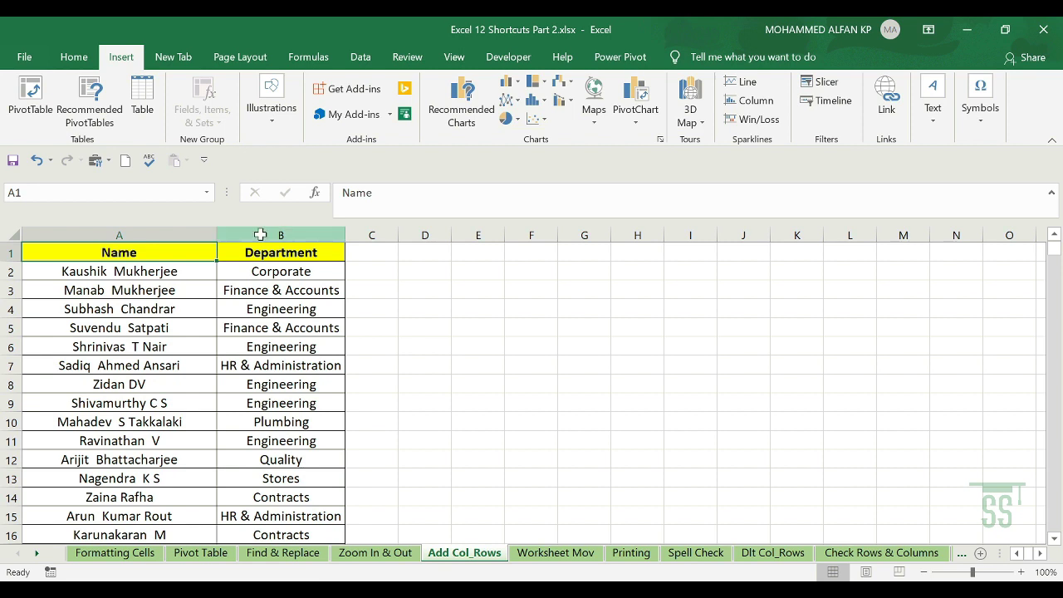
{"action": "right_click", "coordinate": [259, 231]}
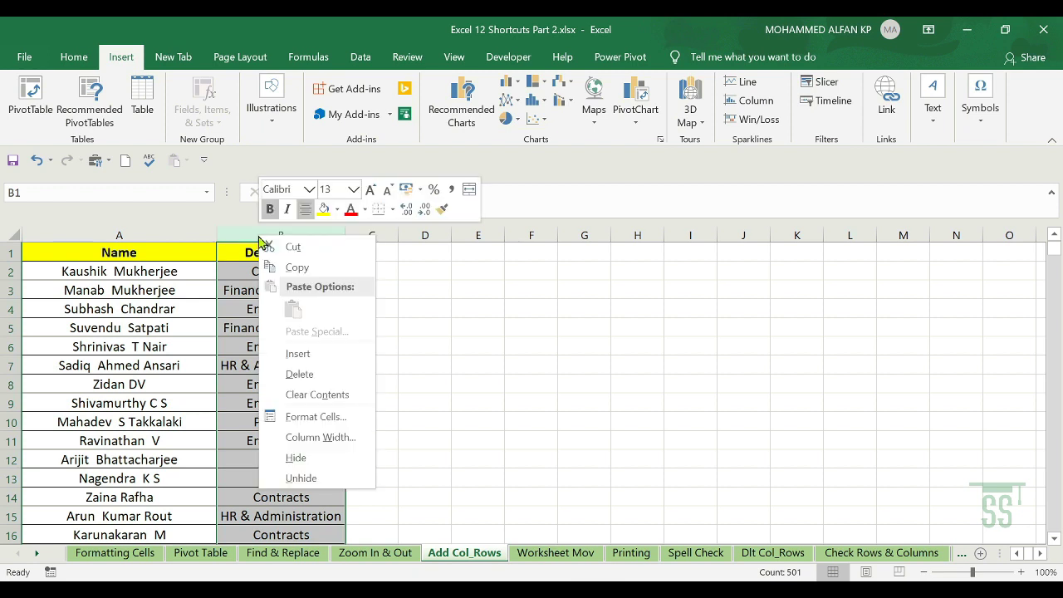
{"action": "left_click", "coordinate": [327, 355]}
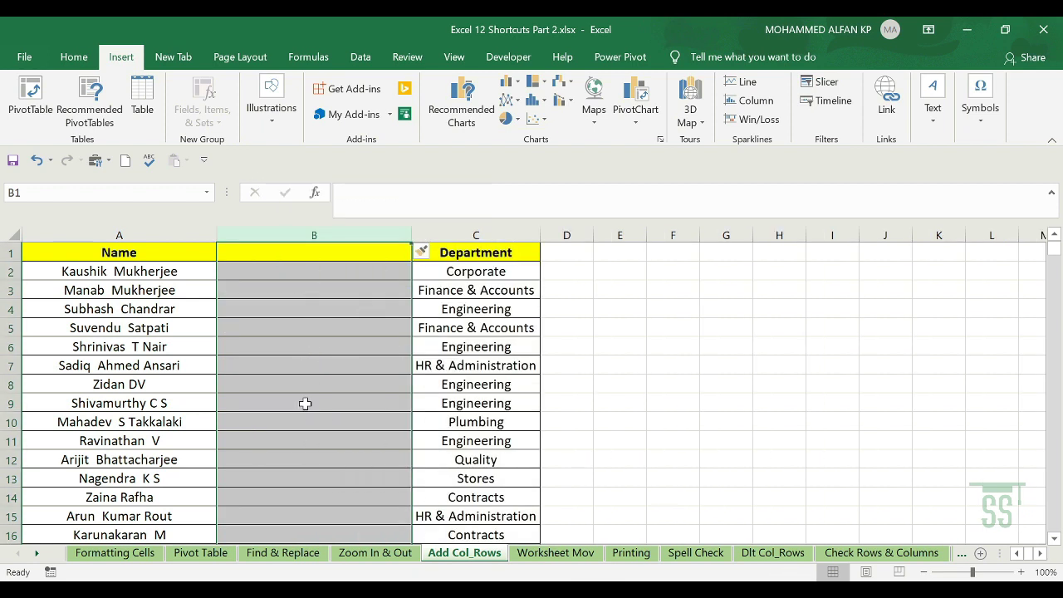
{"action": "key", "text": "Down"}
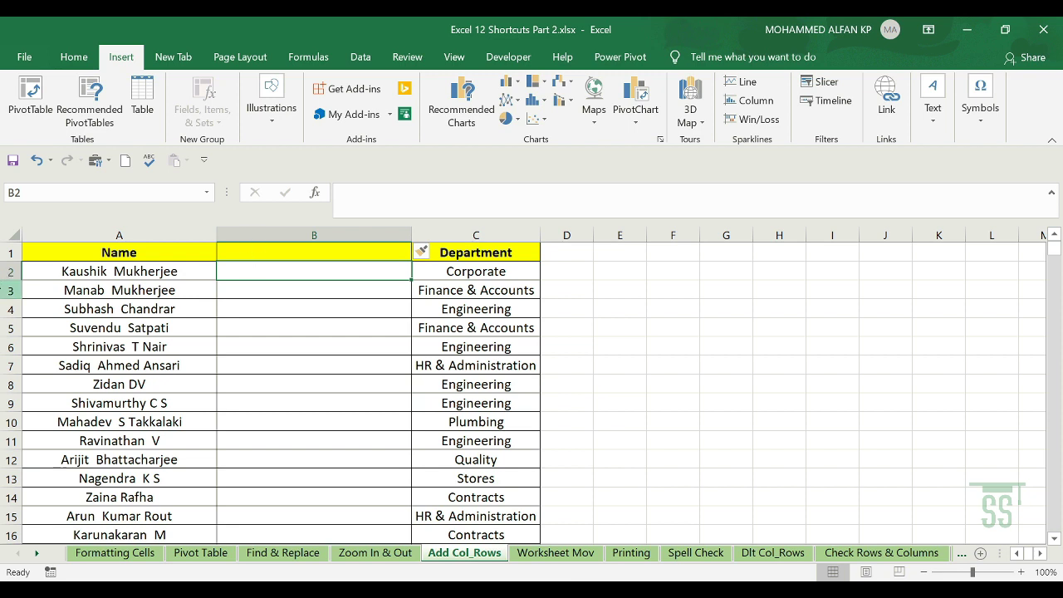
{"action": "left_click", "coordinate": [10, 289]}
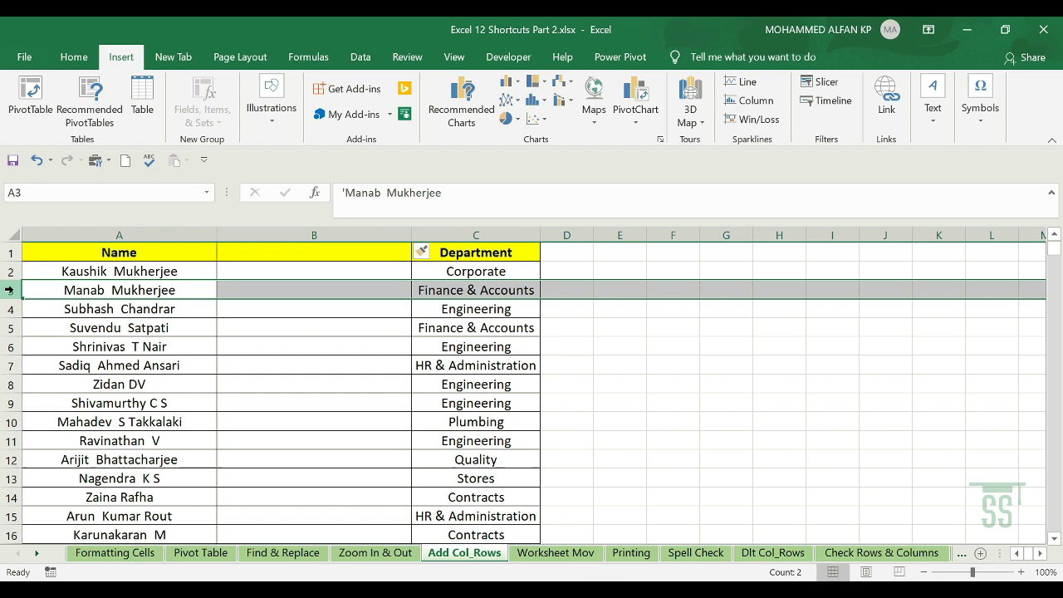
{"action": "right_click", "coordinate": [9, 290]}
{"action": "left_click", "coordinate": [82, 407]}
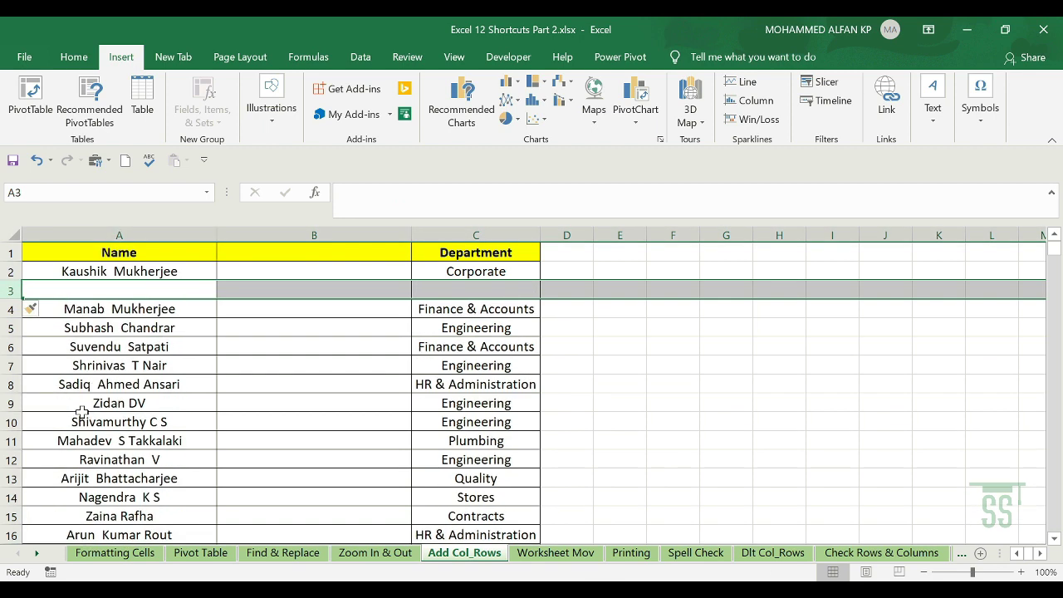
{"action": "left_click", "coordinate": [308, 421]}
Undo both insertions, redo them with Ctrl+Shift+Plus and Alt+I+R, then go to Worksheet Mov
{"action": "key", "text": "ctrl+z"}
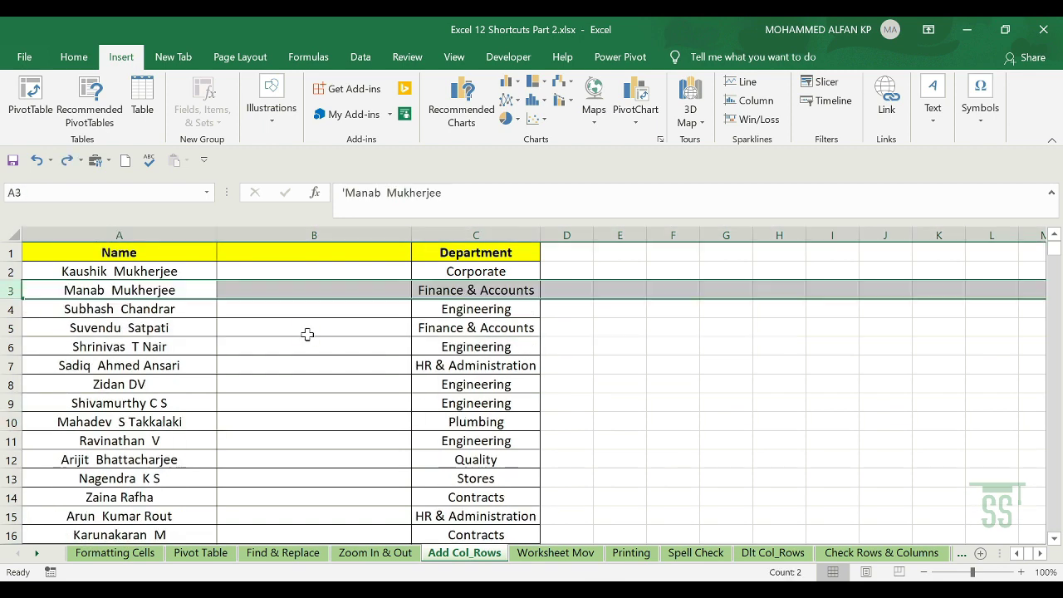
{"action": "key", "text": "ctrl+z"}
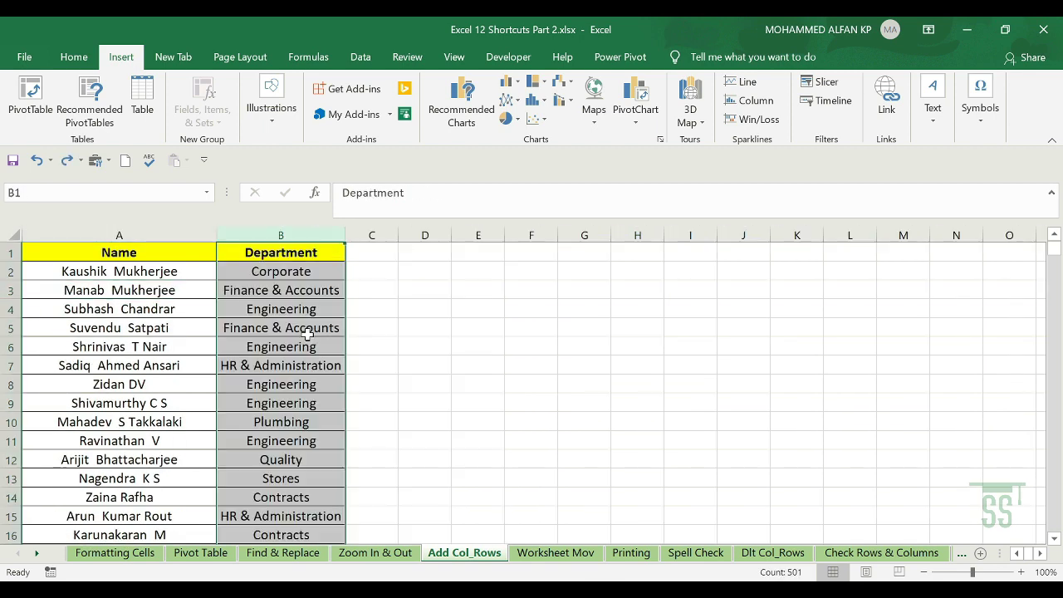
{"action": "left_click", "coordinate": [457, 369]}
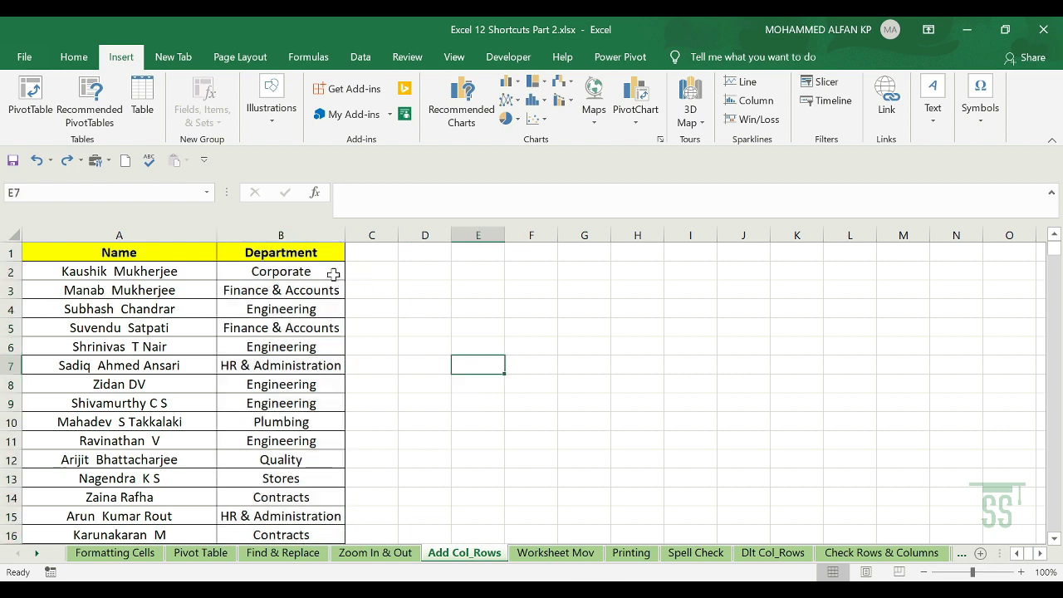
{"action": "left_click", "coordinate": [258, 229]}
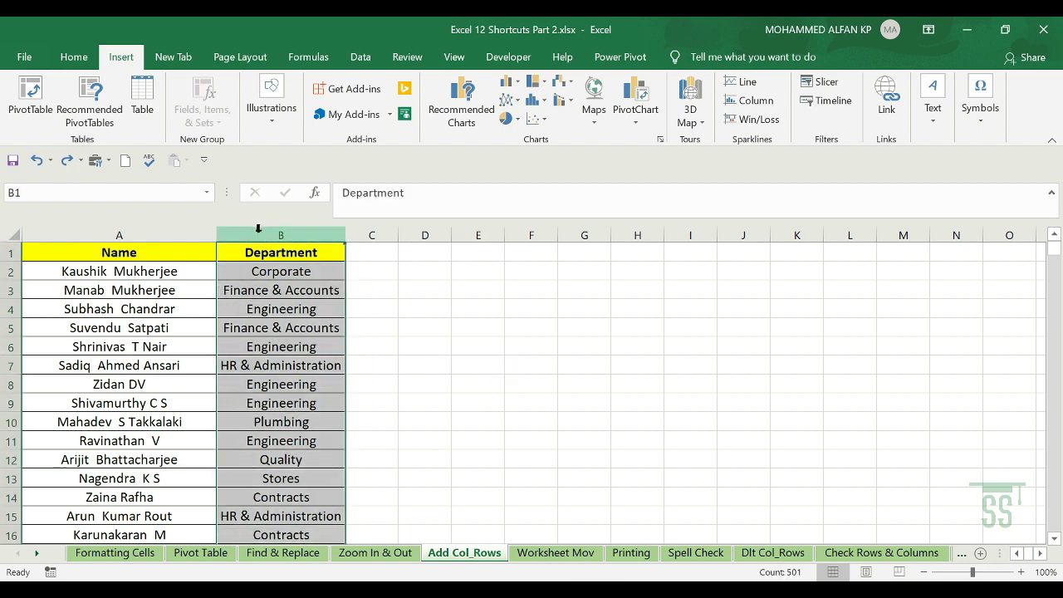
{"action": "key", "text": "ctrl+shift+plus"}
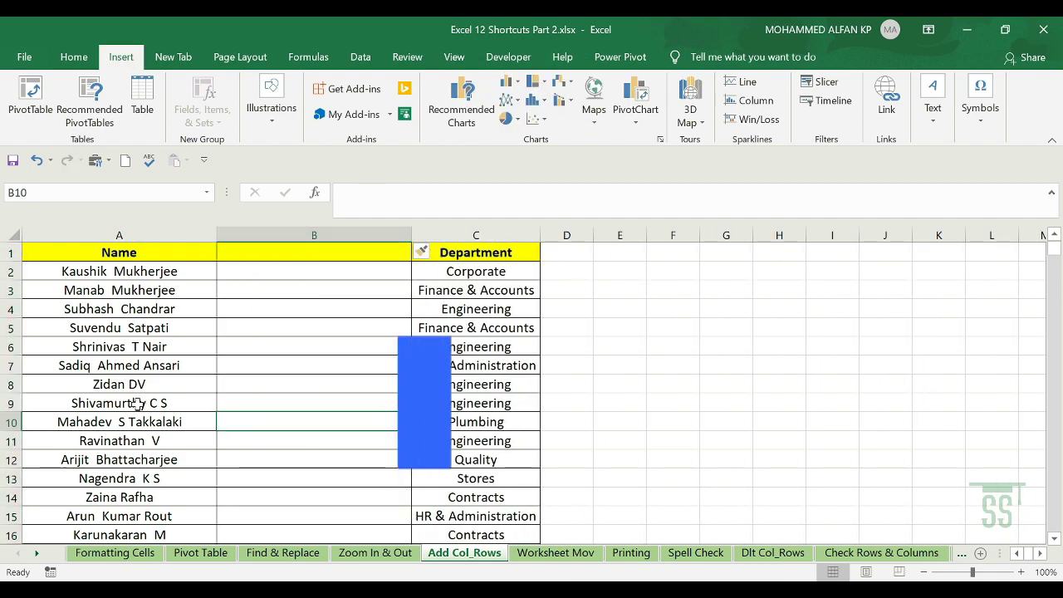
{"action": "left_click", "coordinate": [8, 289]}
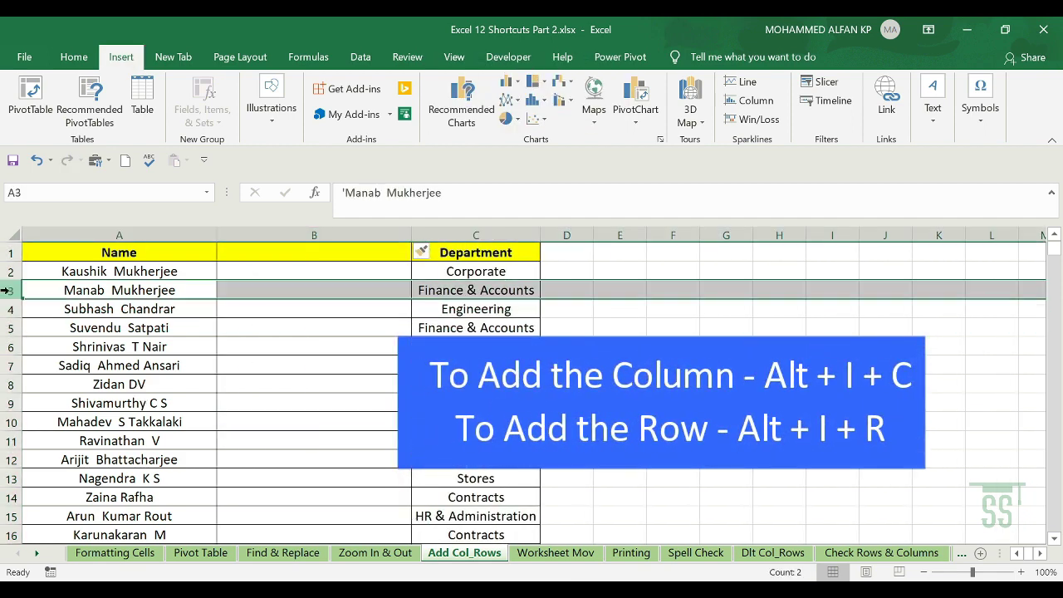
{"action": "key", "text": "alt+i"}
{"action": "key", "text": "r"}
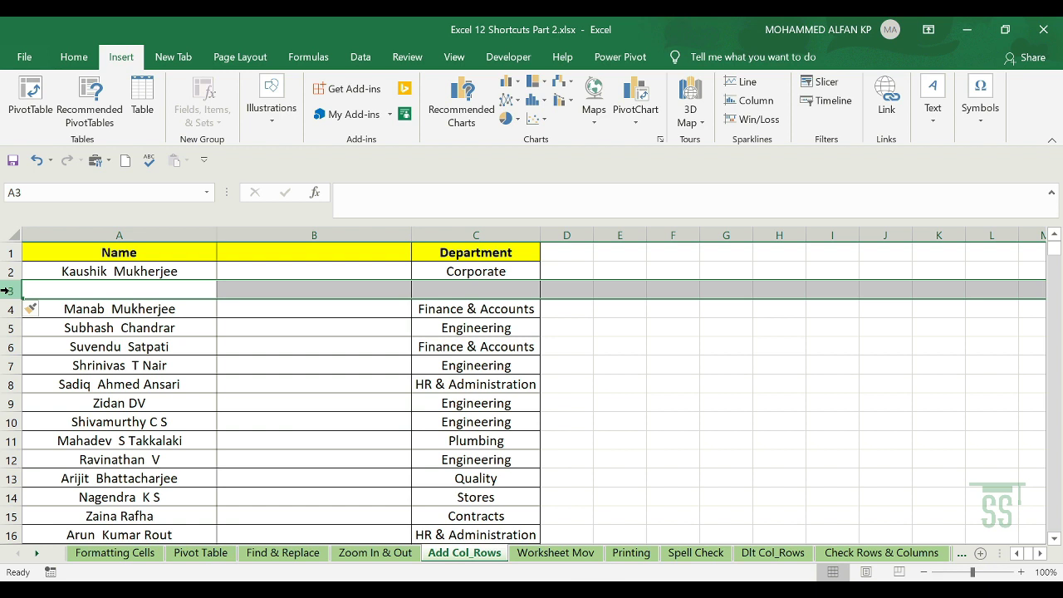
{"action": "key", "text": "ctrl+Page_Down"}
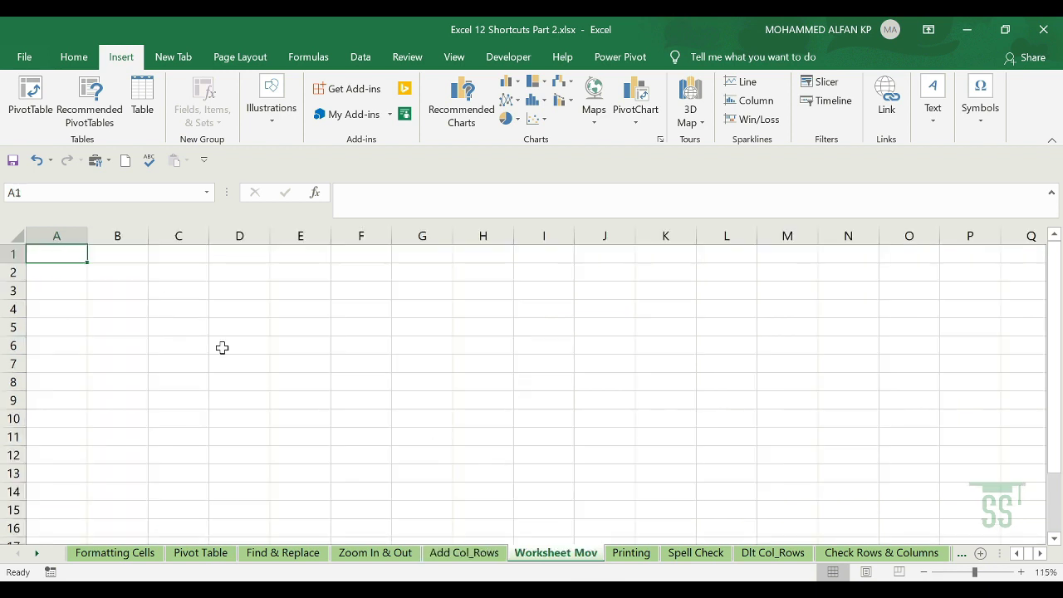
Visit the sheets from Find & Replace to Check Rows & Columns via their tabs, ending on Worksheet Mov
{"action": "left_click", "coordinate": [624, 556]}
{"action": "left_click", "coordinate": [678, 556]}
{"action": "left_click", "coordinate": [758, 556]}
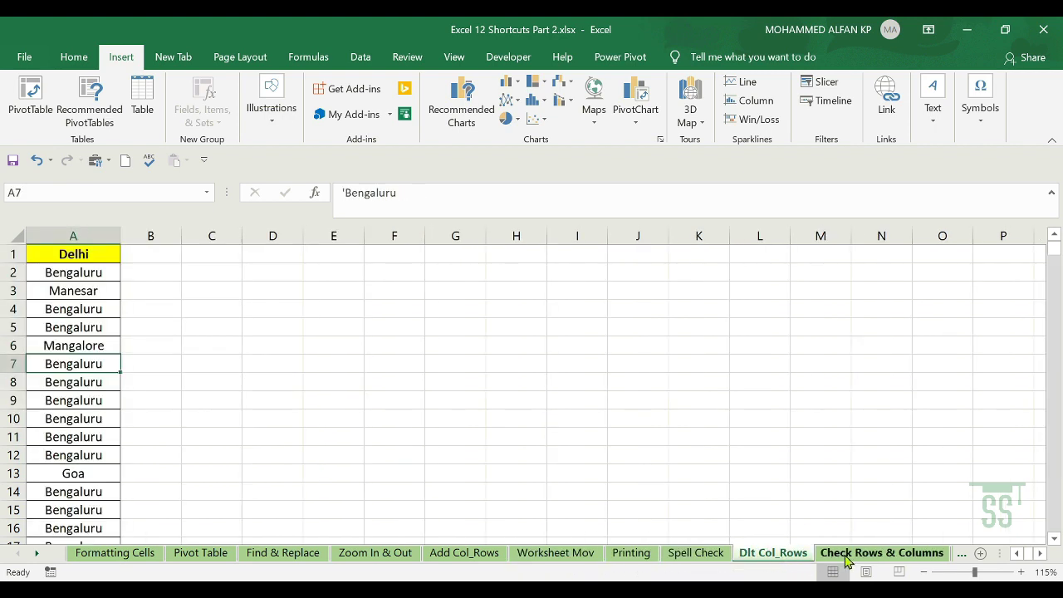
{"action": "left_click", "coordinate": [847, 556]}
{"action": "left_click", "coordinate": [568, 556]}
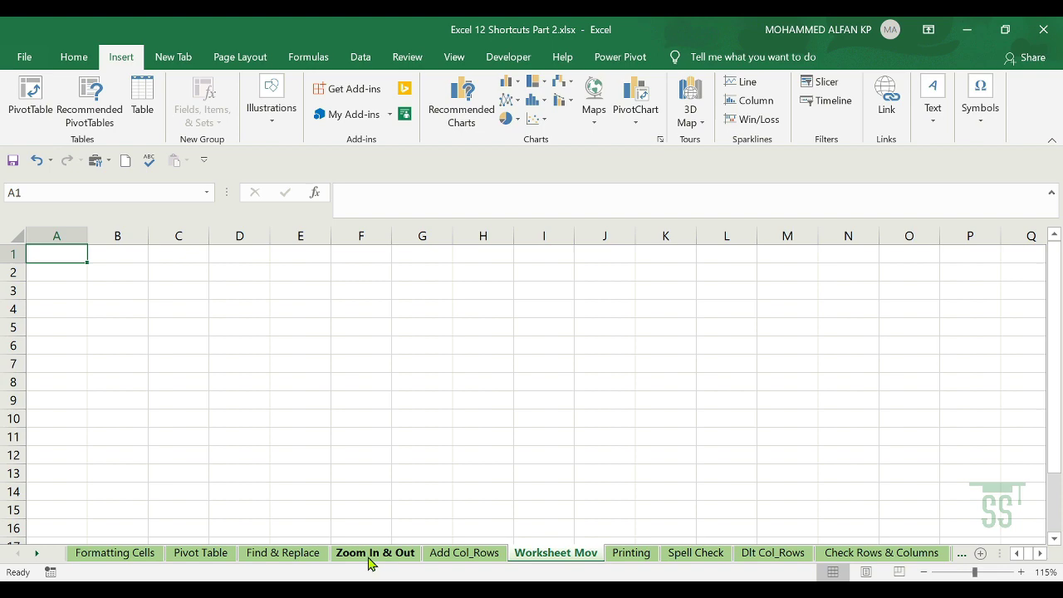
{"action": "left_click", "coordinate": [444, 558]}
{"action": "left_click", "coordinate": [378, 558]}
{"action": "left_click", "coordinate": [314, 556]}
{"action": "left_click", "coordinate": [539, 558]}
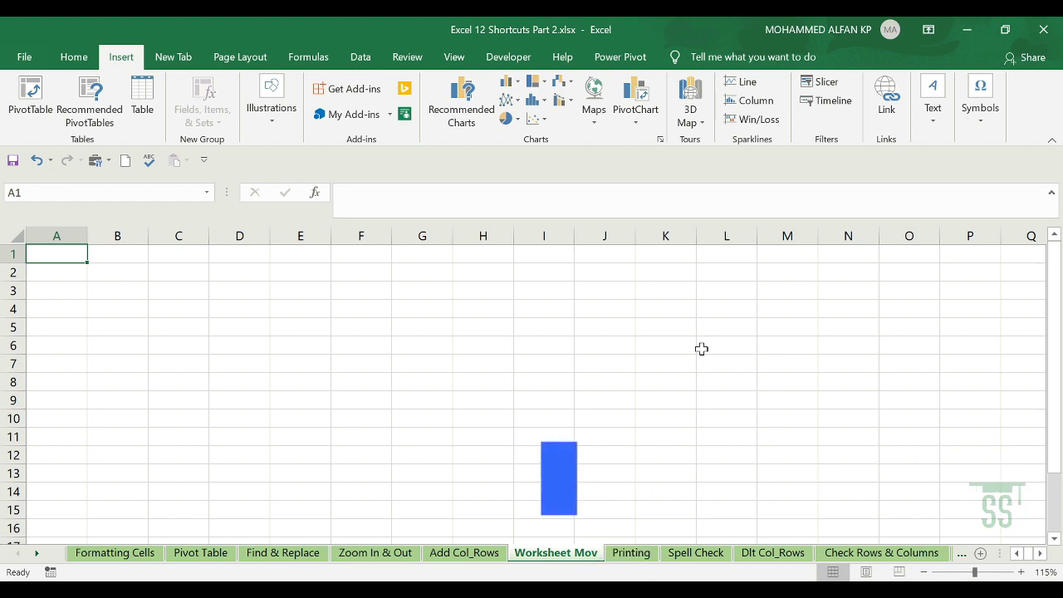
Step through the sheets with Ctrl+Page Down and Ctrl+Page Up, ending on the Printing sheet
{"action": "key", "text": "ctrl+Page_Down"}
{"action": "key", "text": "ctrl+Page_Down"}
{"action": "key", "text": "ctrl+Page_Down"}
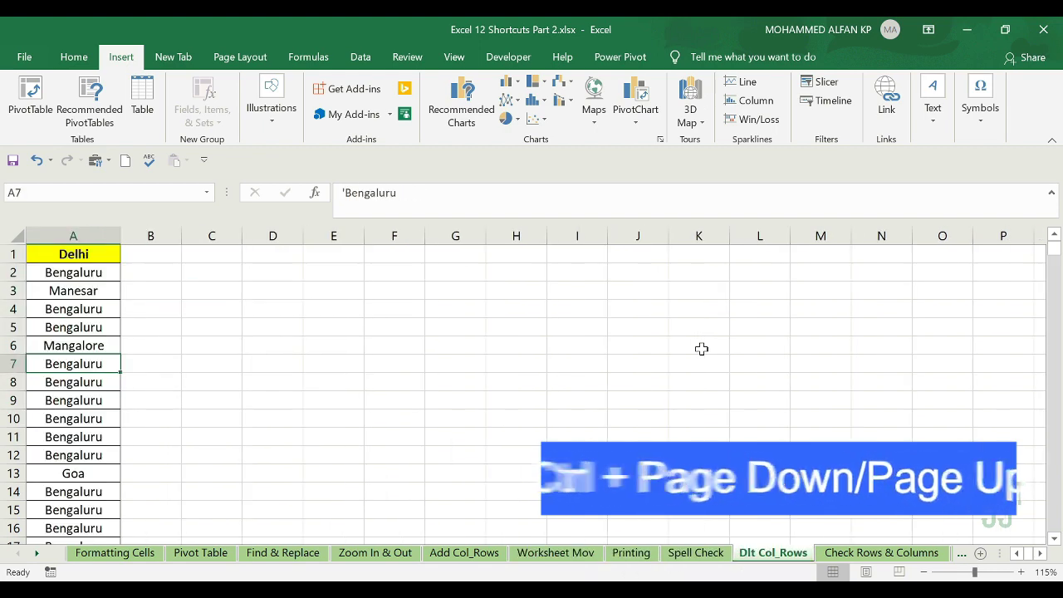
{"action": "key", "text": "ctrl+Page_Down"}
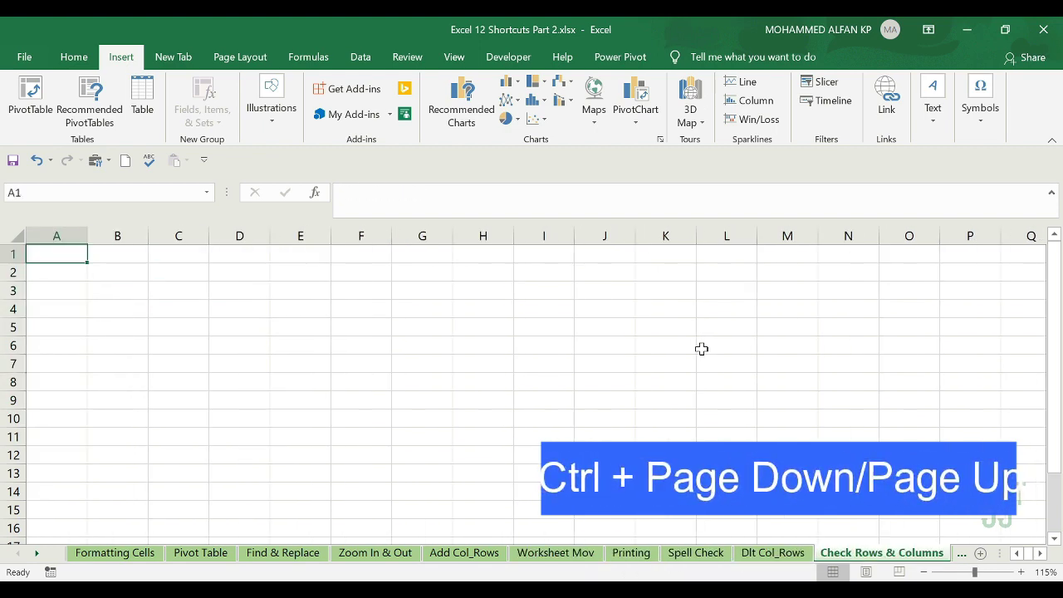
{"action": "key", "text": "ctrl+Page_Up"}
{"action": "key", "text": "ctrl+Page_Up"}
{"action": "key", "text": "ctrl+Page_Up"}
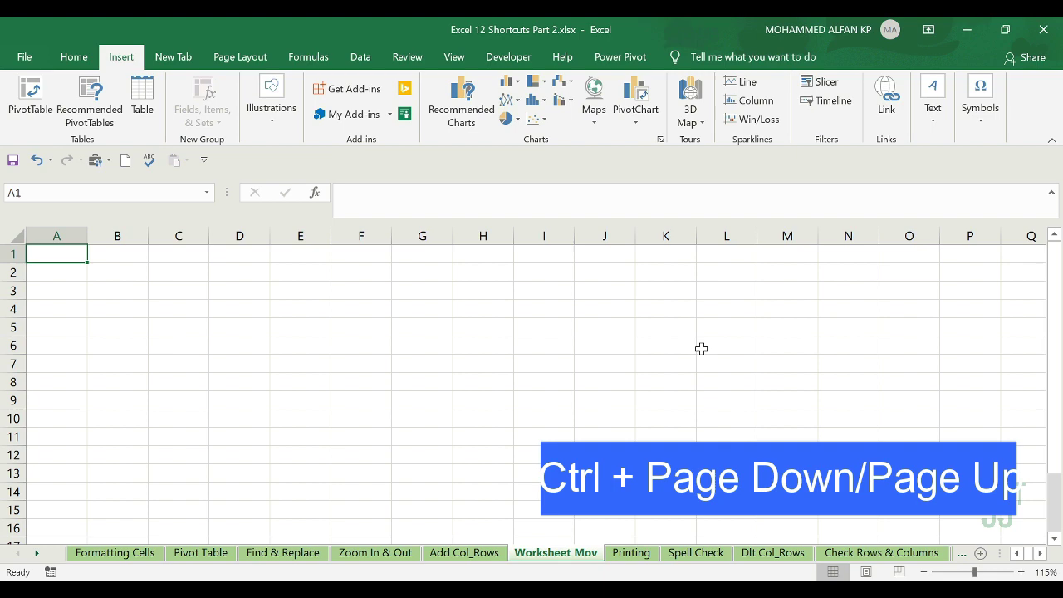
{"action": "key", "text": "ctrl+Page_Up"}
{"action": "key", "text": "ctrl+Page_Up"}
{"action": "key", "text": "ctrl+Page_Down"}
{"action": "key", "text": "ctrl+Page_Down"}
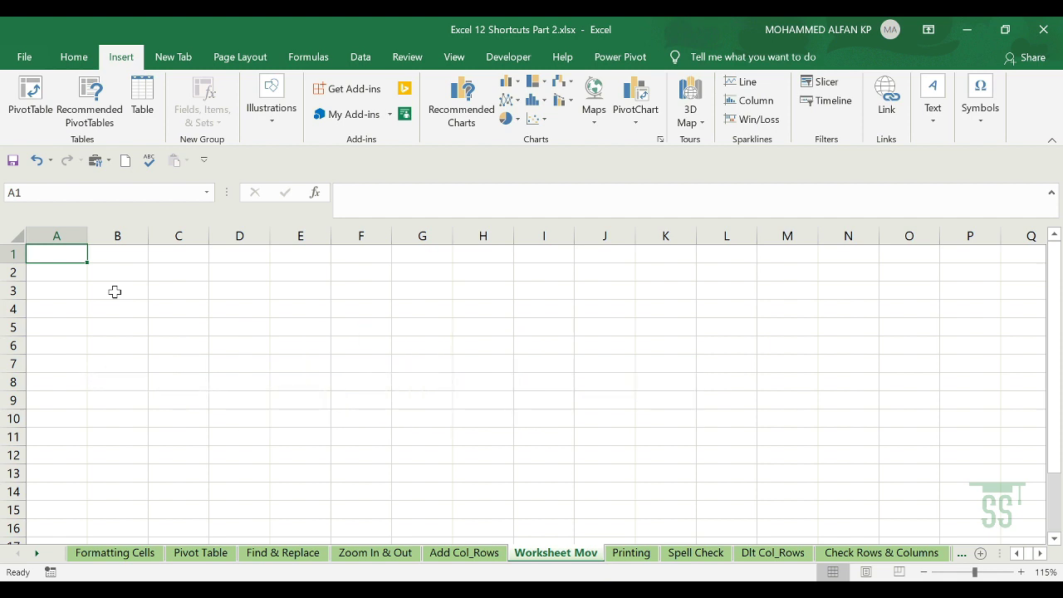
{"action": "key", "text": "ctrl+Page_Down"}
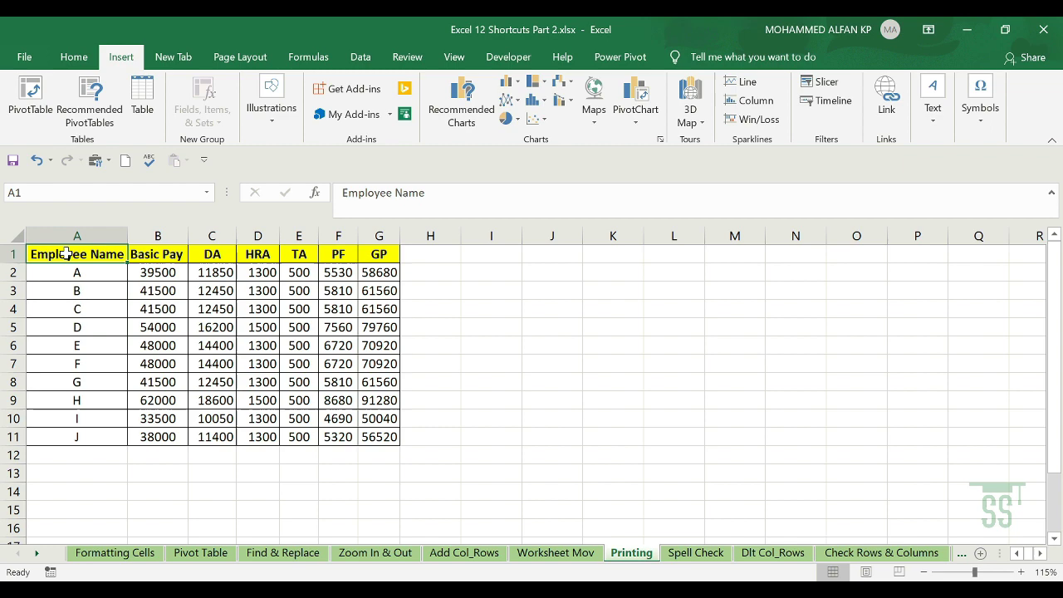
{"action": "left_click_drag", "start_coordinate": [66, 253], "coordinate": [362, 440]}
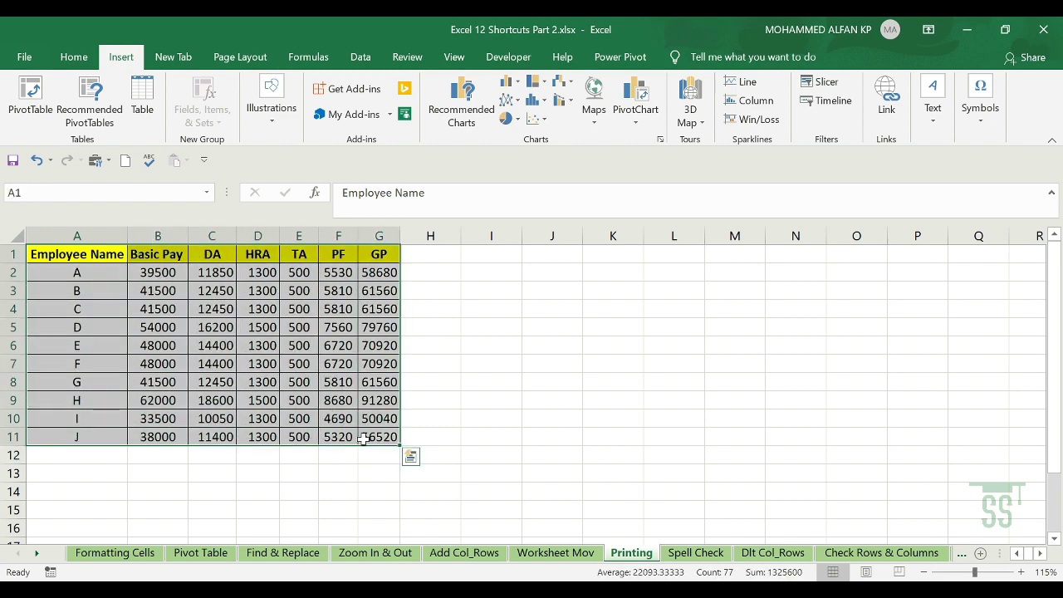
{"action": "left_click", "coordinate": [23, 57]}
{"action": "left_click", "coordinate": [70, 349]}
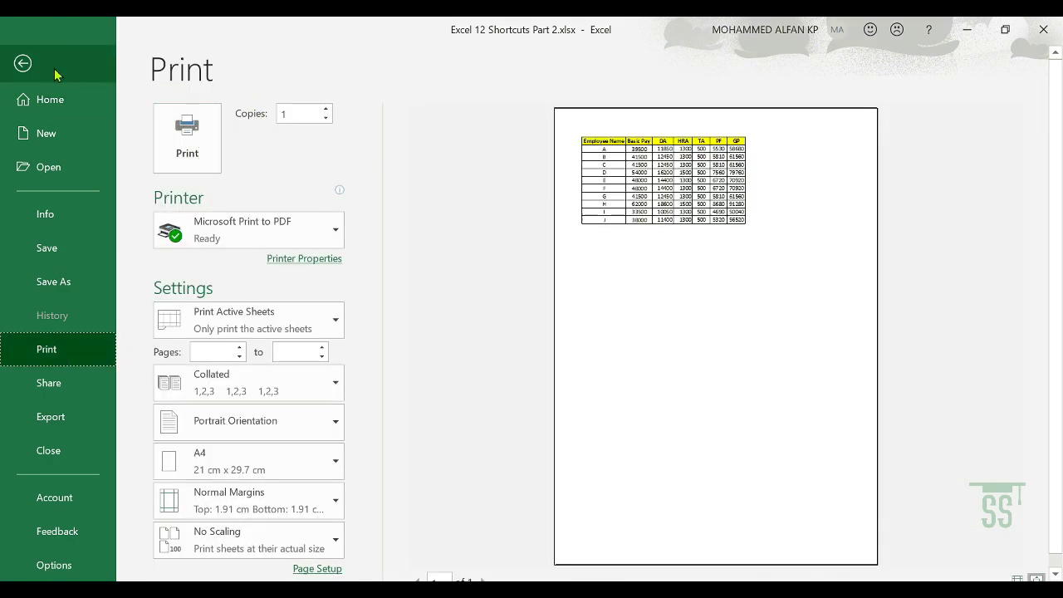
{"action": "left_click", "coordinate": [25, 64]}
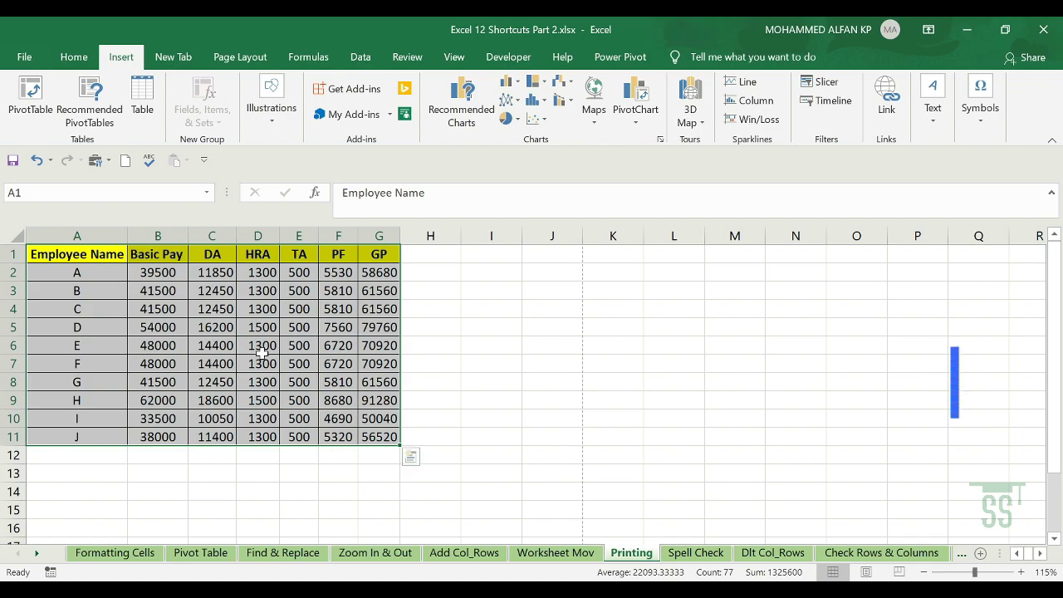
{"action": "key", "text": "ctrl+p"}
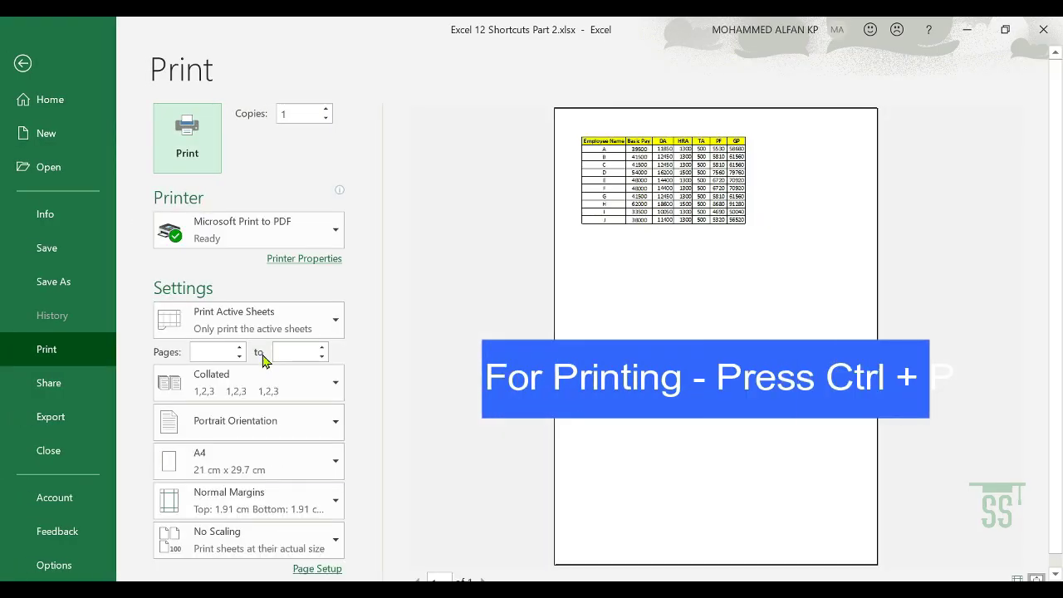
{"action": "left_click", "coordinate": [22, 64]}
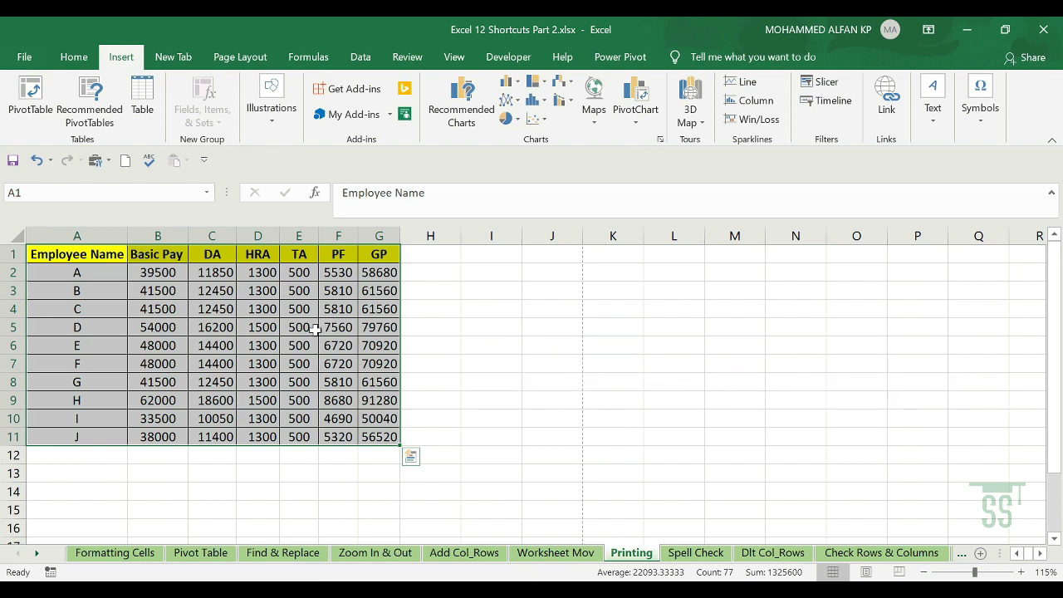
Open Page Setup from Page Layout, close it, then reopen it with Alt+P, S, P
{"action": "left_click", "coordinate": [251, 61]}
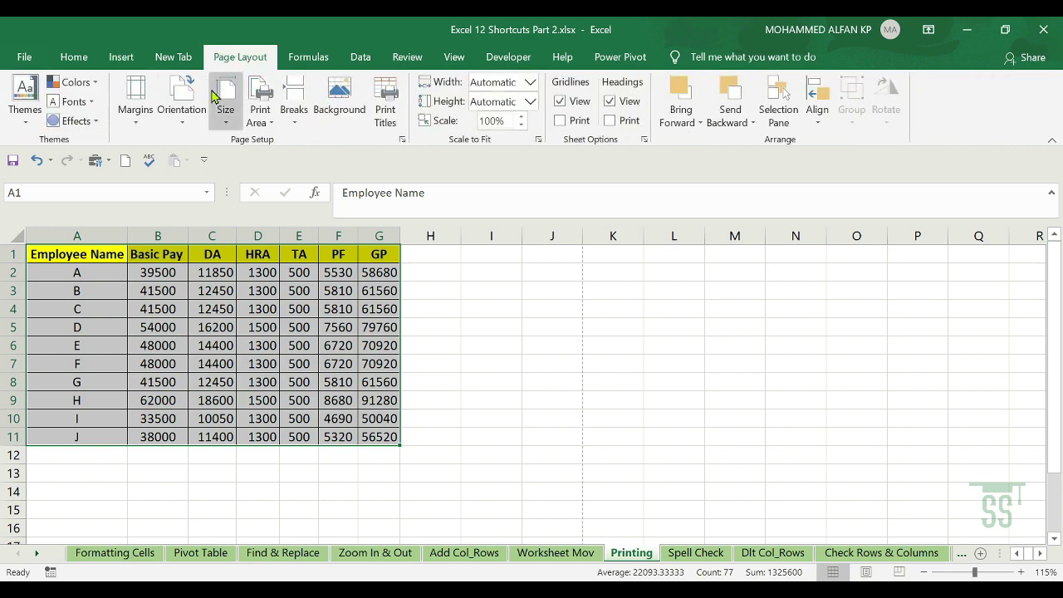
{"action": "left_click", "coordinate": [401, 140]}
{"action": "left_click_drag", "start_coordinate": [686, 197], "coordinate": [637, 184]}
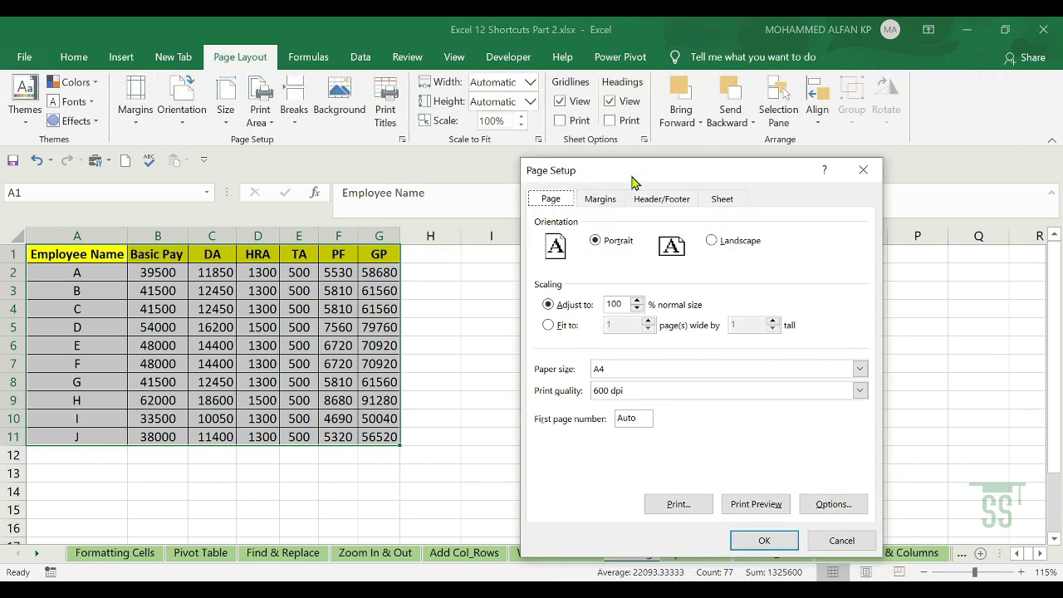
{"action": "left_click", "coordinate": [869, 176]}
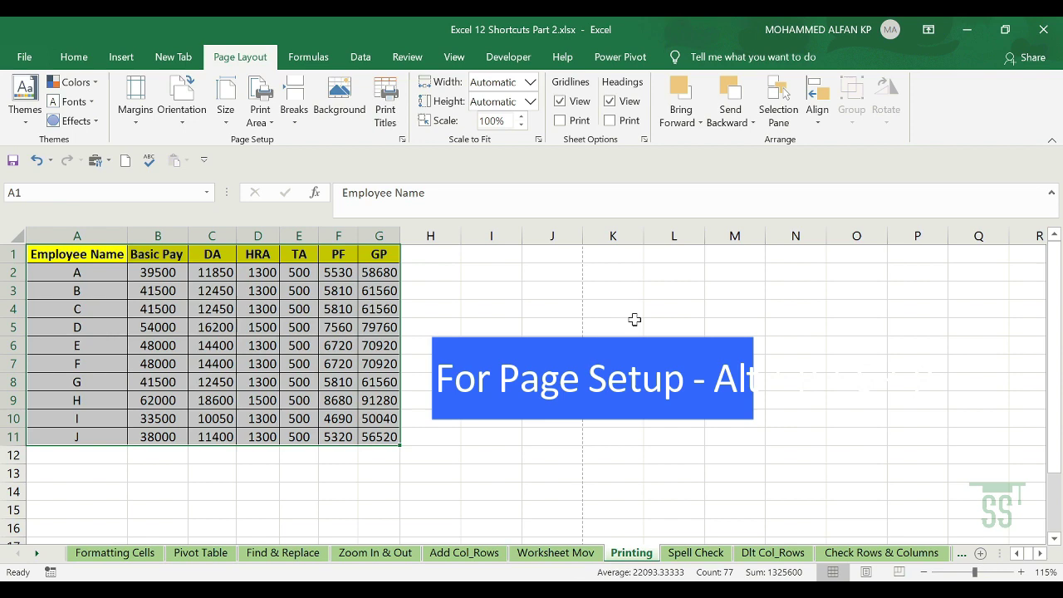
{"action": "key", "text": "alt+p"}
{"action": "key", "text": "s"}
{"action": "key", "text": "p"}
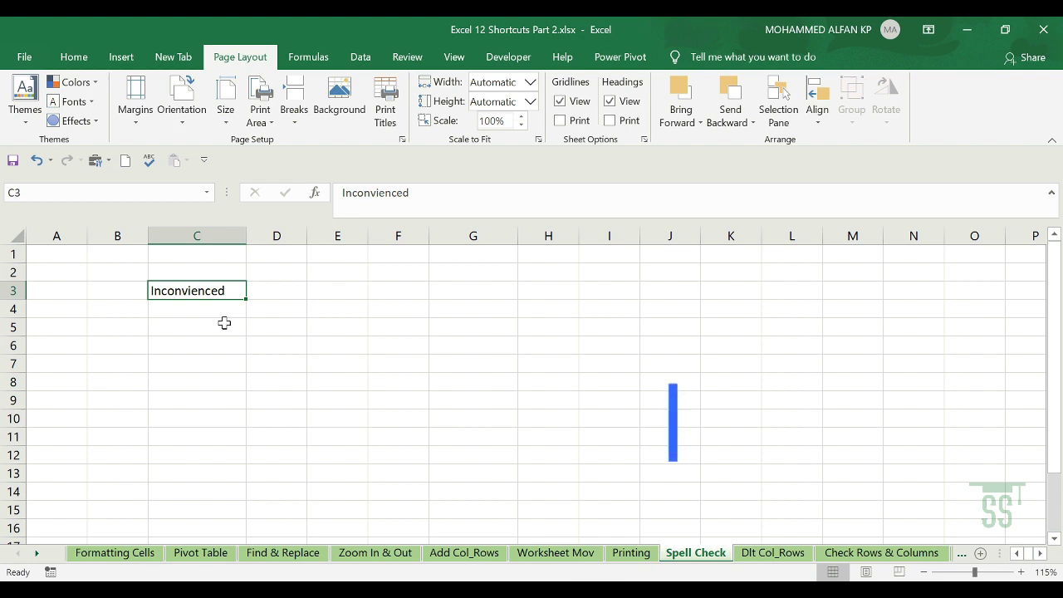
Spell-check the sheet with F7, changing Inconvienced in C3 to Inconvenienced
{"action": "key", "text": "F7"}
{"action": "left_click_drag", "start_coordinate": [735, 222], "coordinate": [706, 217]}
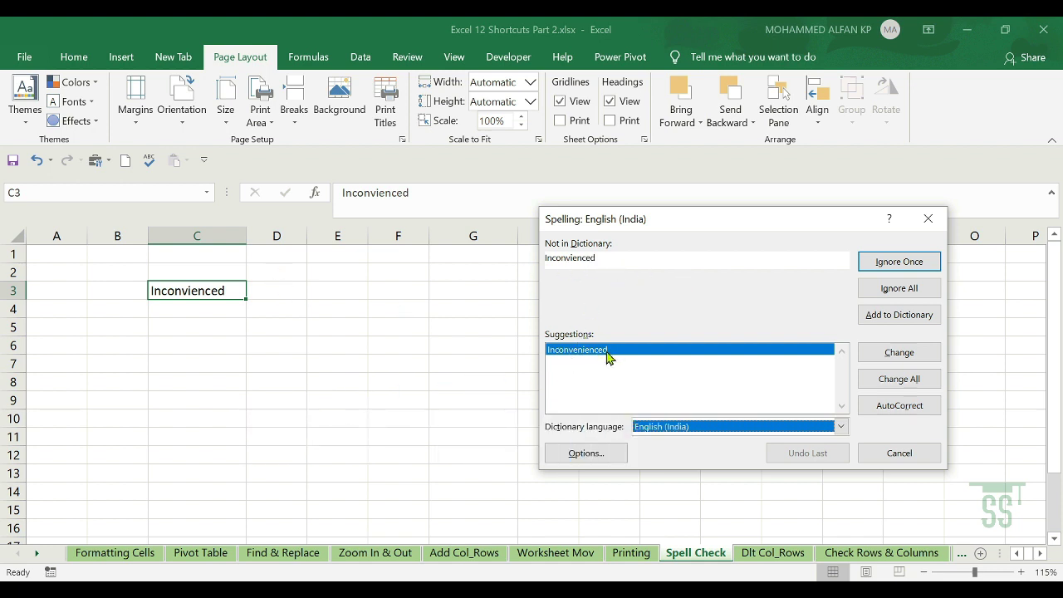
{"action": "left_click", "coordinate": [917, 359]}
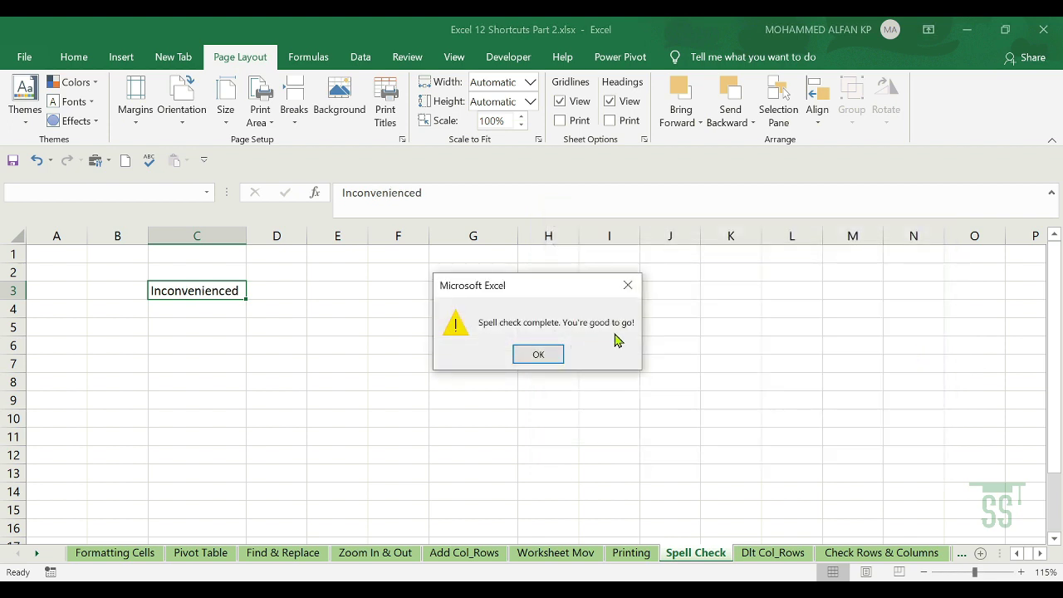
{"action": "left_click", "coordinate": [628, 285]}
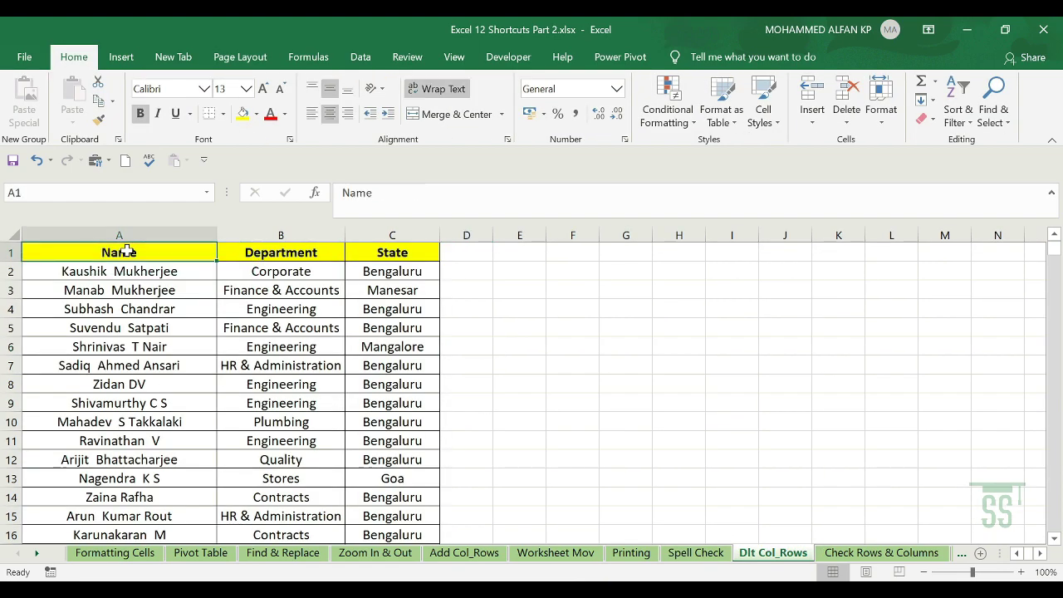
Delete the Department column (column B) from the right-click menu, then undo it
{"action": "left_click", "coordinate": [282, 232]}
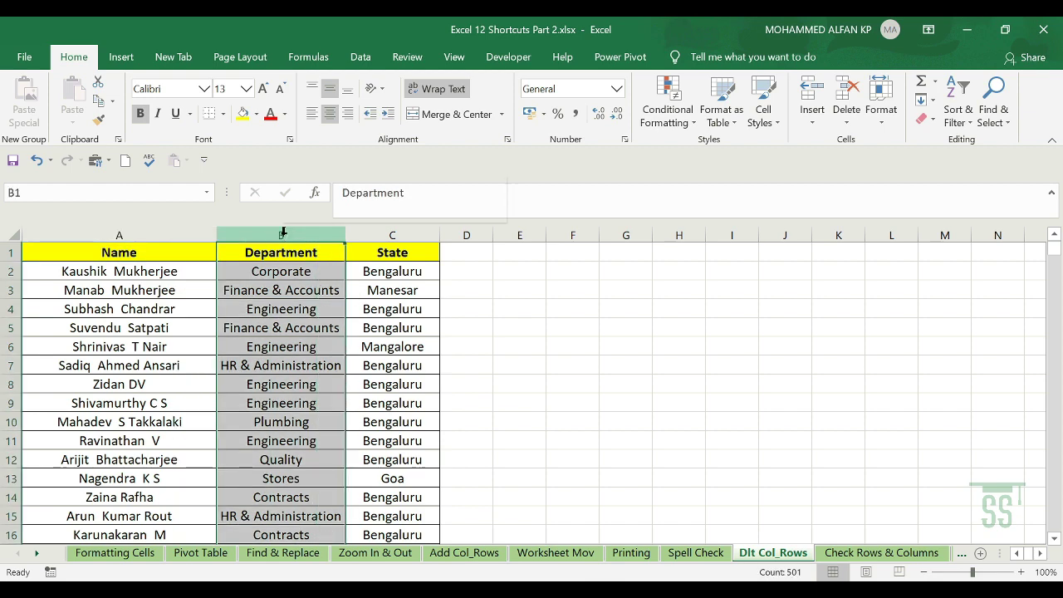
{"action": "right_click", "coordinate": [283, 234]}
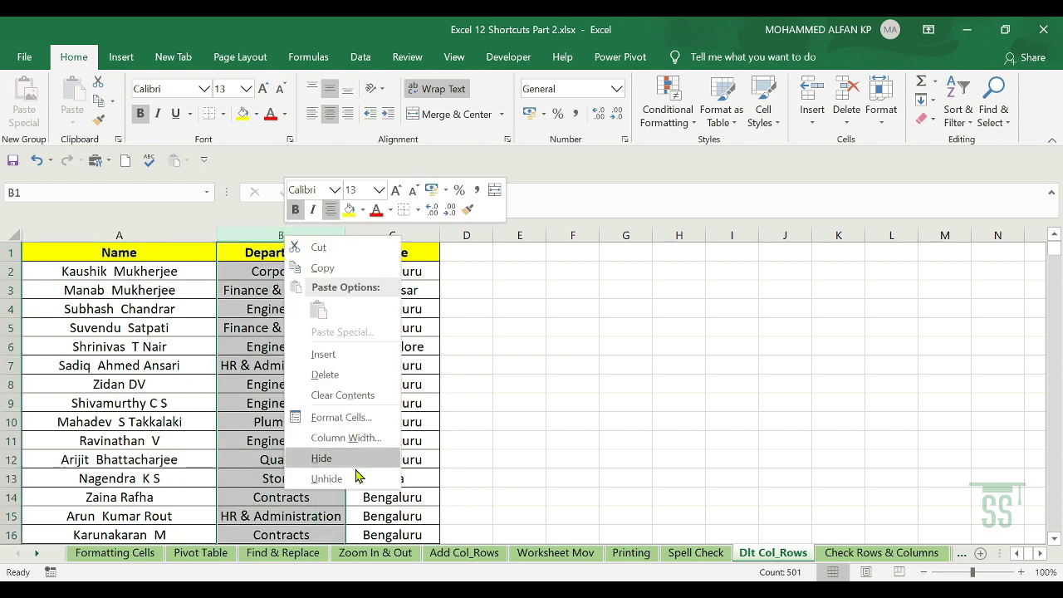
{"action": "left_click", "coordinate": [345, 375]}
{"action": "key", "text": "ctrl+z"}
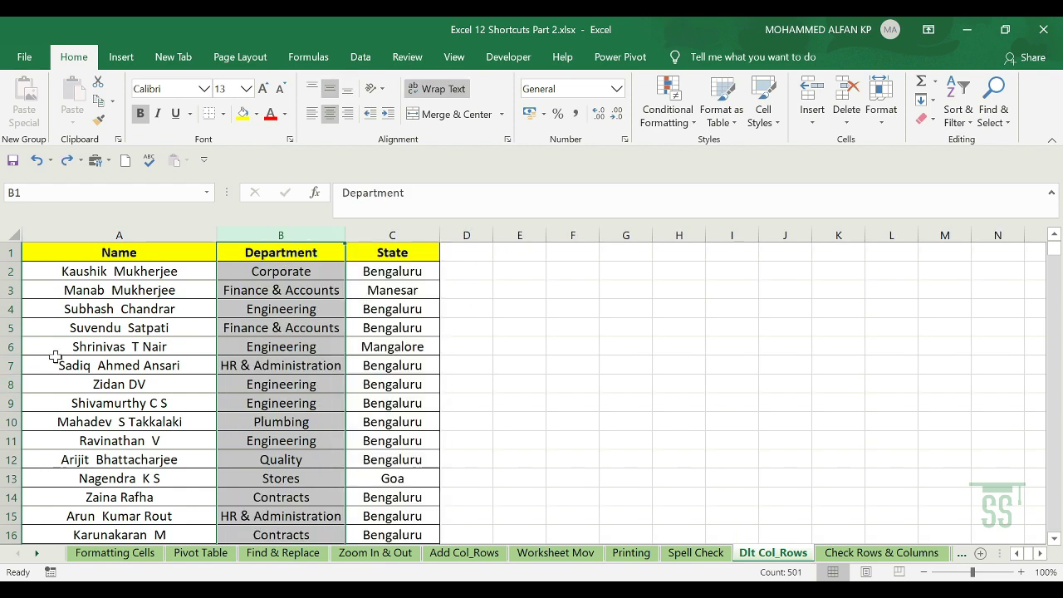
Delete rows 5 and 6 with Ctrl+minus, then undo the deletion
{"action": "left_click_drag", "start_coordinate": [6, 327], "coordinate": [6, 346]}
{"action": "right_click", "coordinate": [7, 327]}
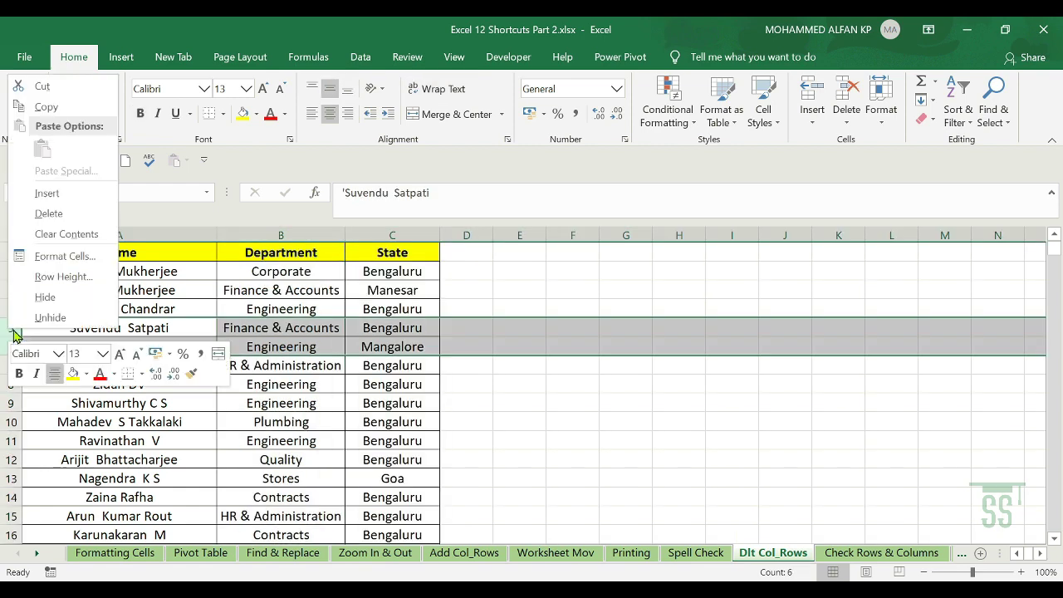
{"action": "key", "text": "Escape"}
{"action": "key", "text": "ctrl+minus"}
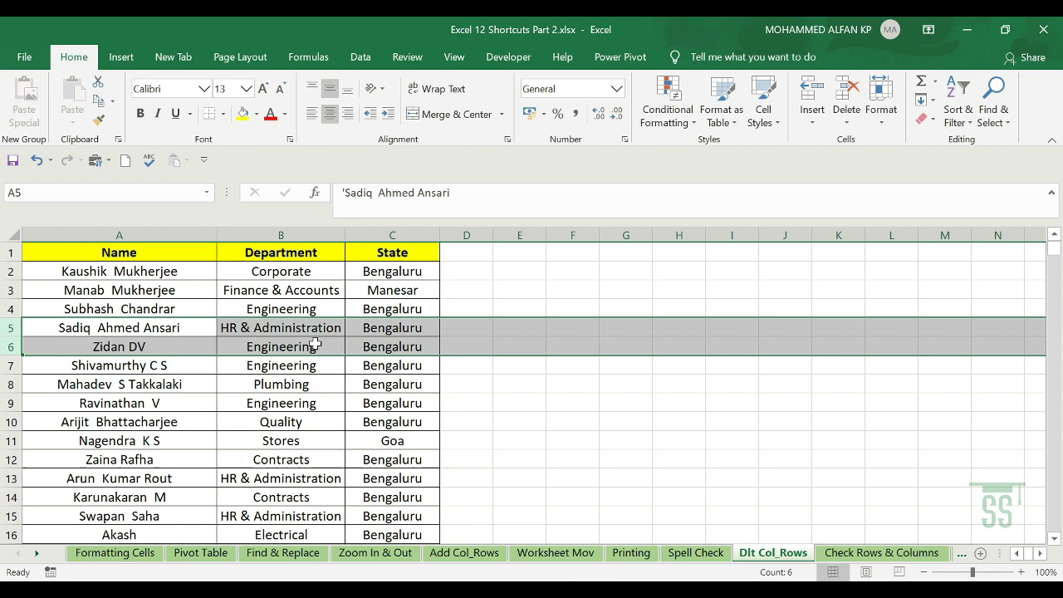
{"action": "key", "text": "ctrl+z"}
Delete the Department column and rows 4–8 with Ctrl+minus, then go to Check Rows & Columns
{"action": "left_click_drag", "start_coordinate": [415, 459], "coordinate": [415, 440]}
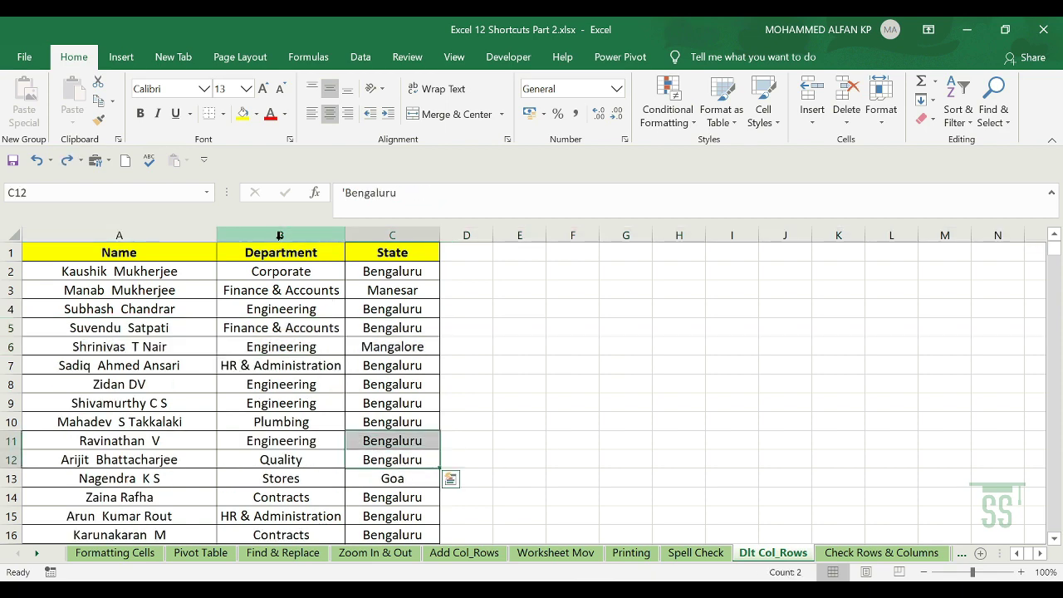
{"action": "left_click", "coordinate": [279, 236]}
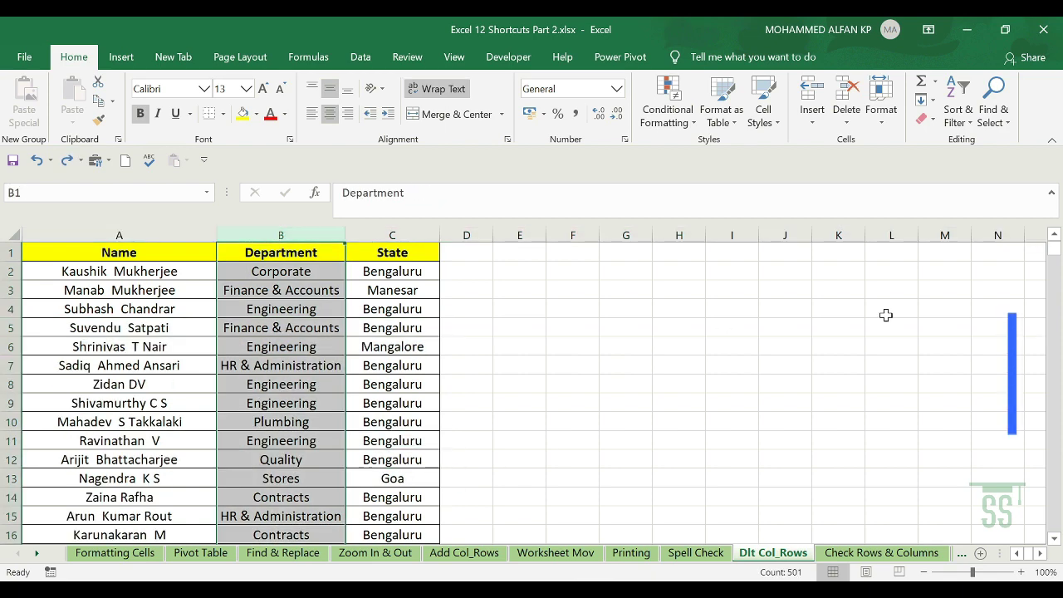
{"action": "key", "text": "ctrl+minus"}
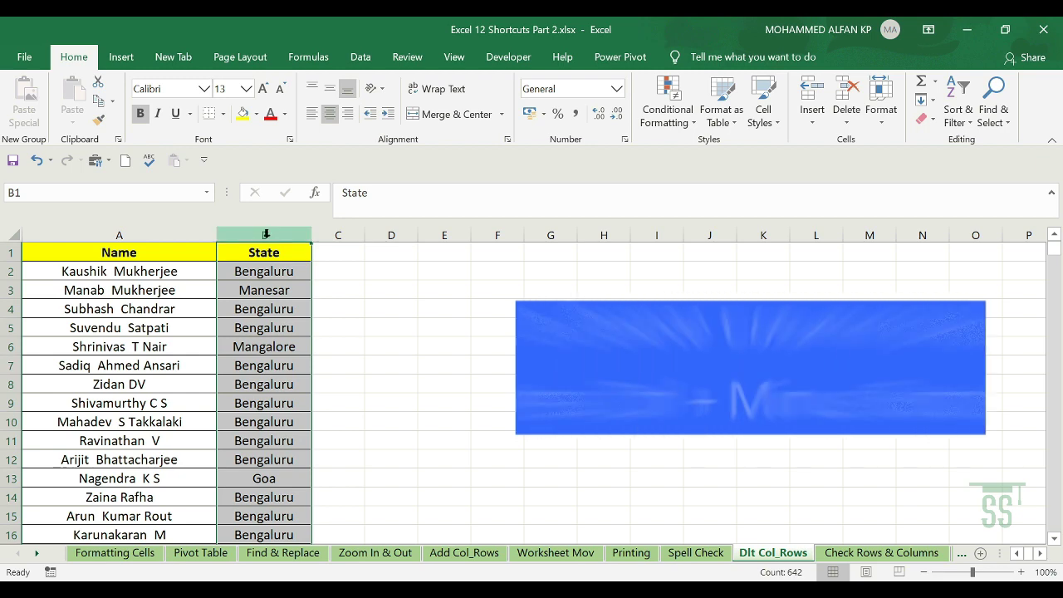
{"action": "left_click_drag", "start_coordinate": [4, 308], "coordinate": [4, 392]}
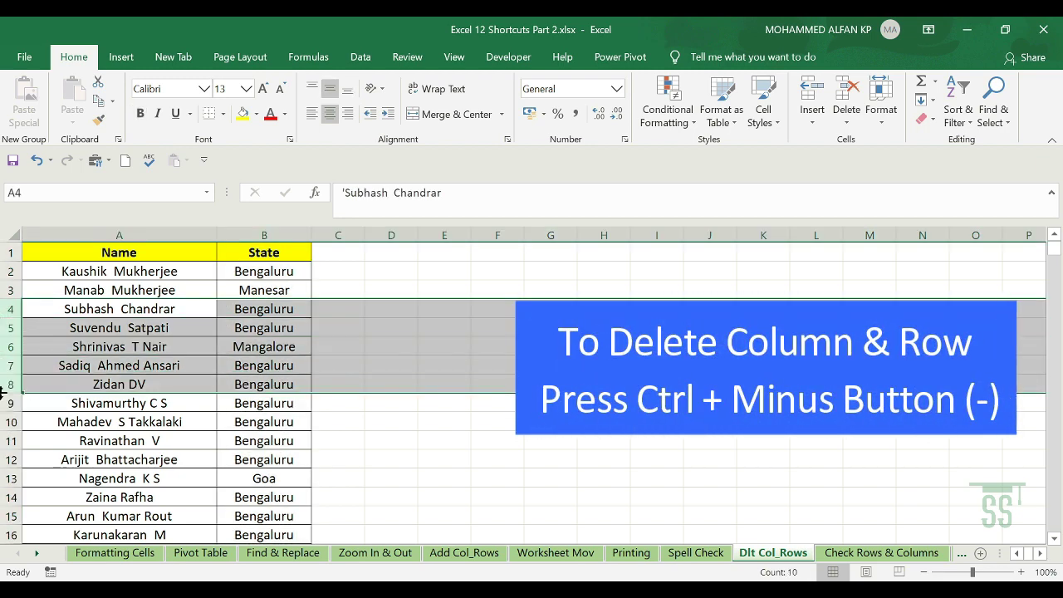
{"action": "key", "text": "ctrl+minus"}
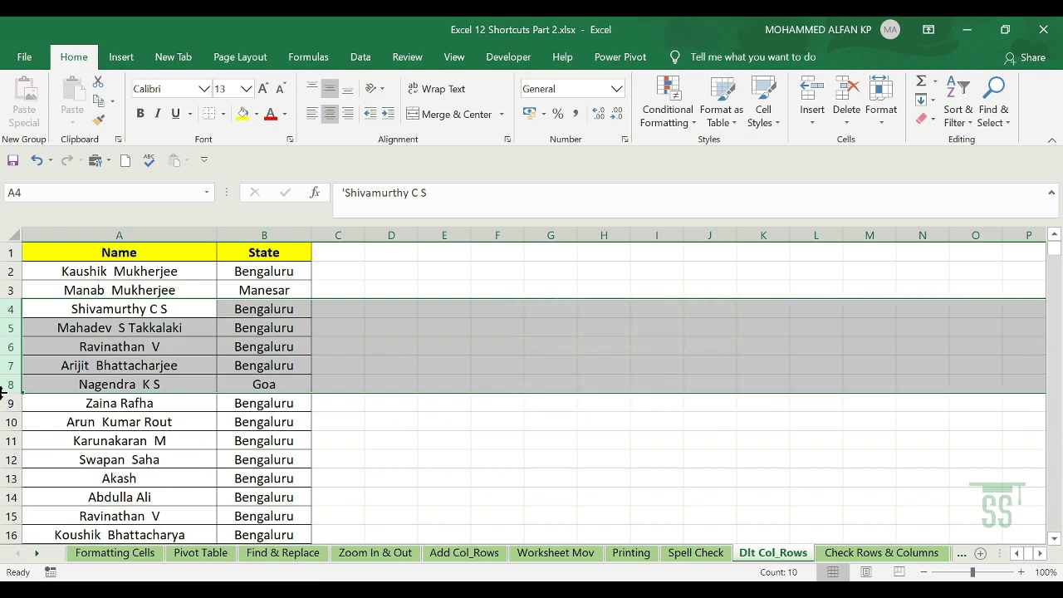
{"action": "key", "text": "ctrl+Page_Down"}
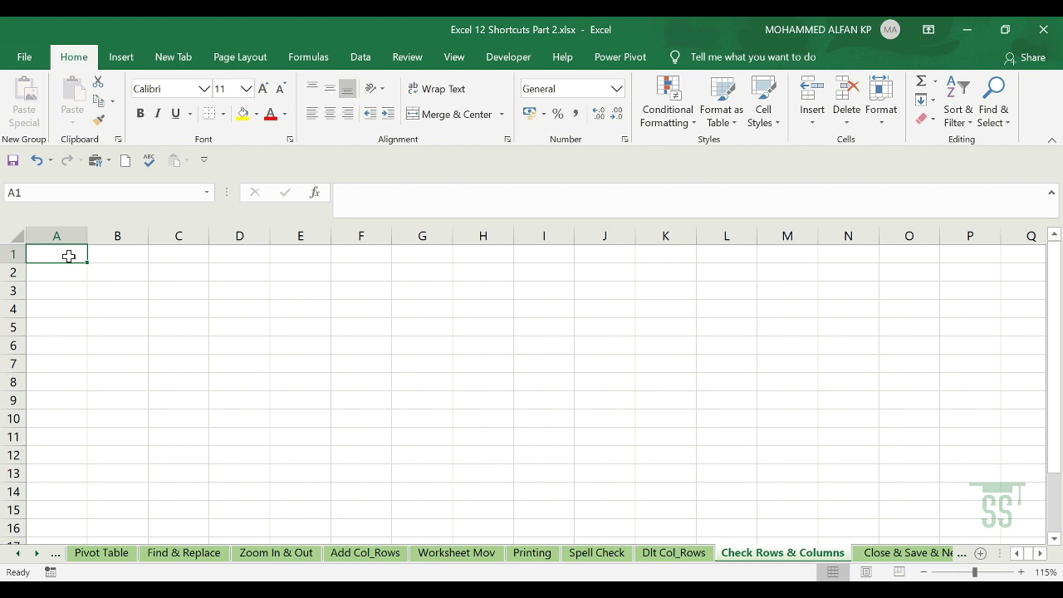
{"action": "key", "text": "ctrl+Down"}
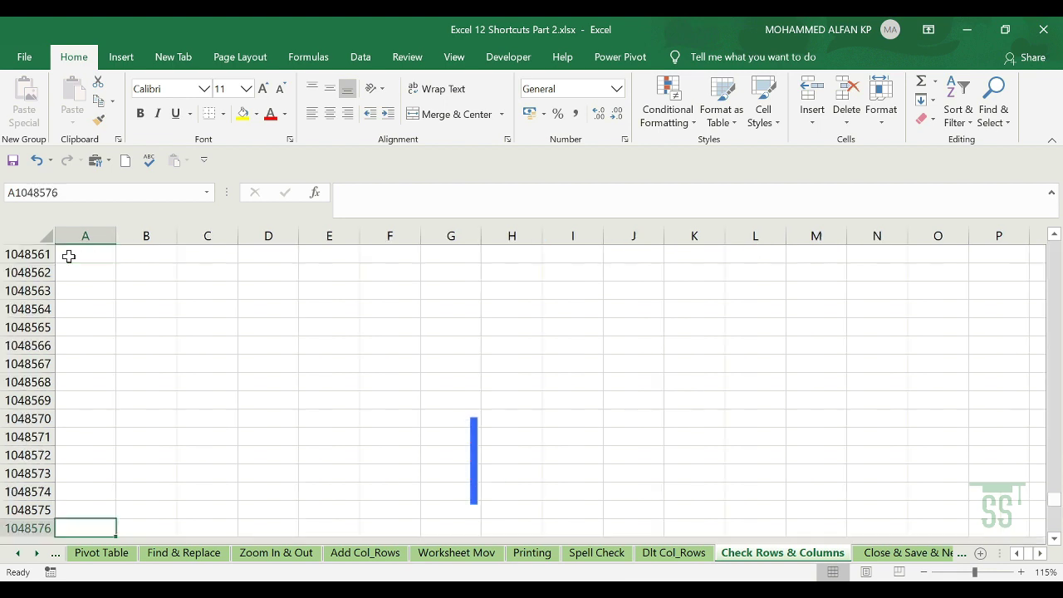
{"action": "scroll", "coordinate": [134, 399], "scroll_direction": "down", "scroll_amount": 1}
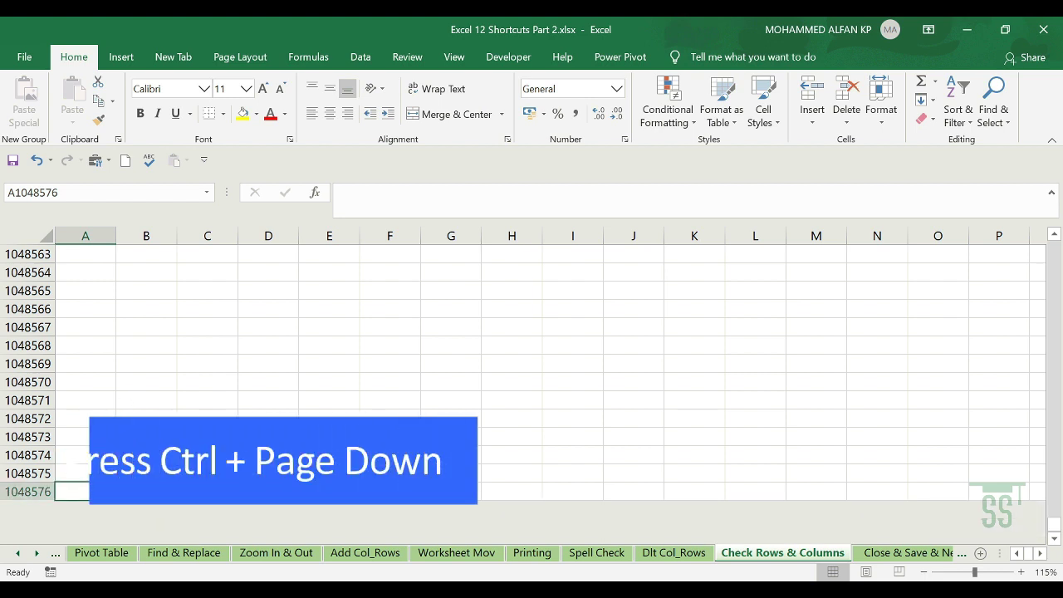
{"action": "key", "text": "ctrl+Right"}
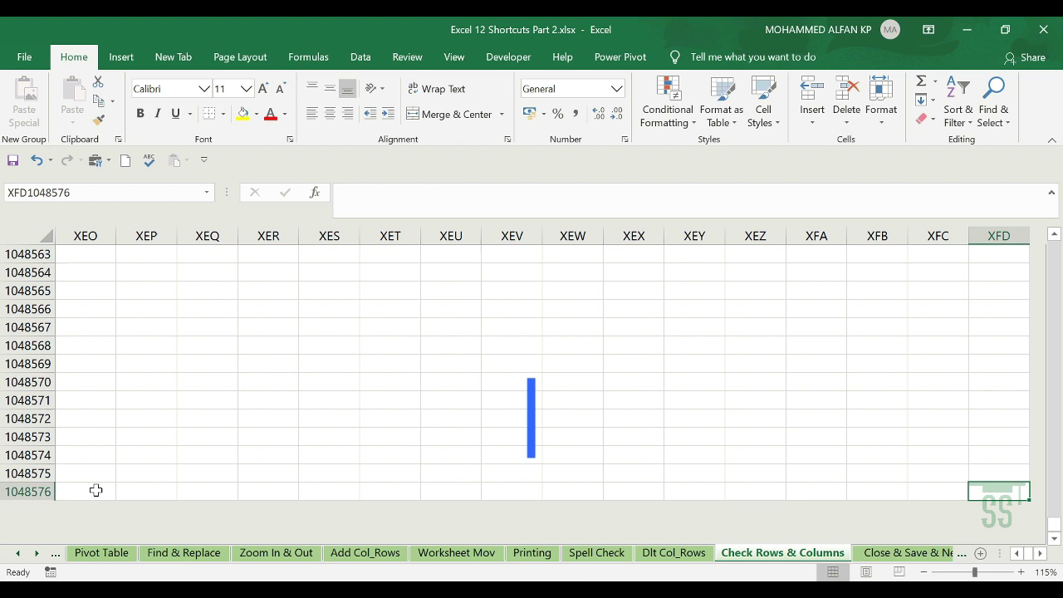
{"action": "scroll", "coordinate": [1004, 268], "scroll_direction": "up", "scroll_amount": 1}
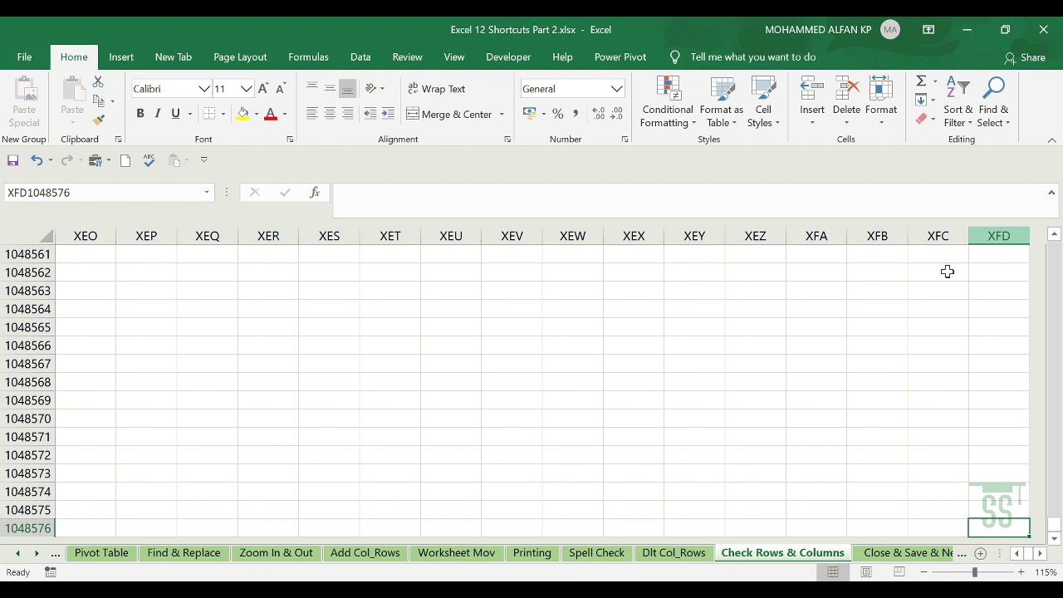
{"action": "left_click", "coordinate": [80, 521]}
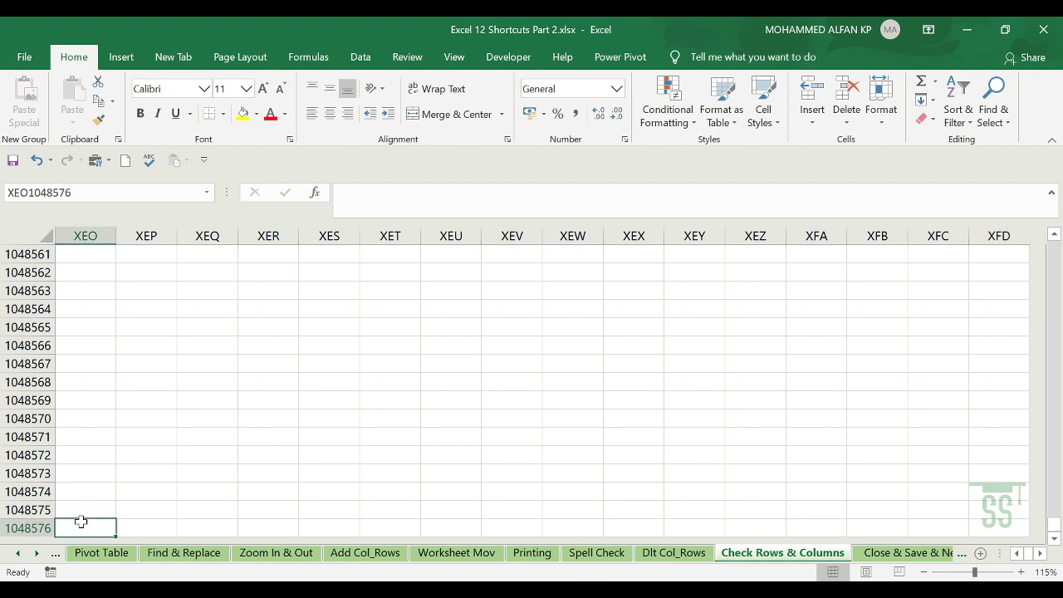
{"action": "key", "text": "ctrl+space"}
{"action": "key", "text": "ctrl+shift+Left"}
{"action": "left_click", "coordinate": [83, 399]}
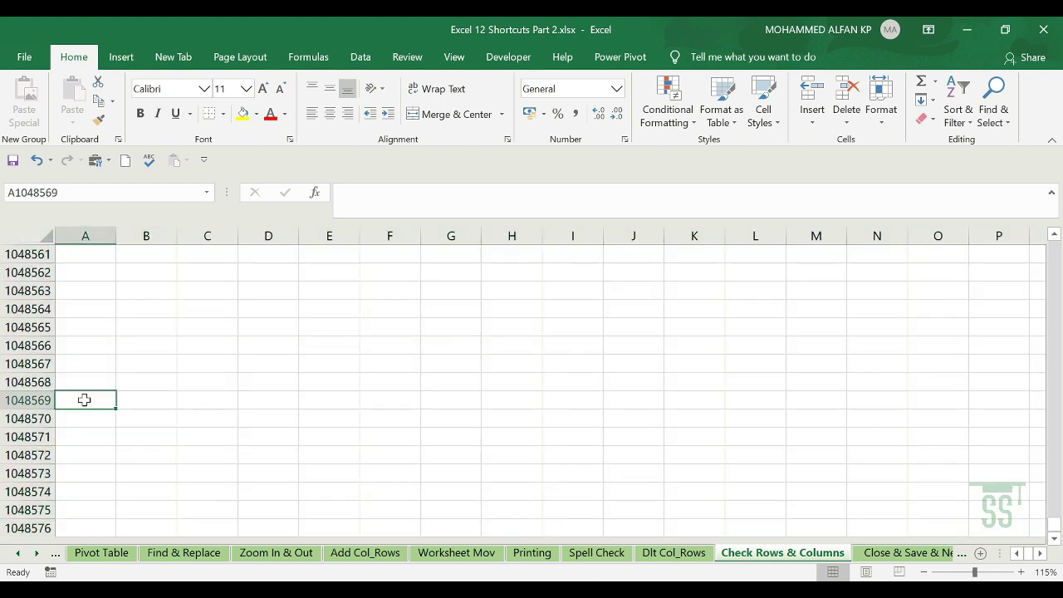
{"action": "key", "text": "ctrl+Up"}
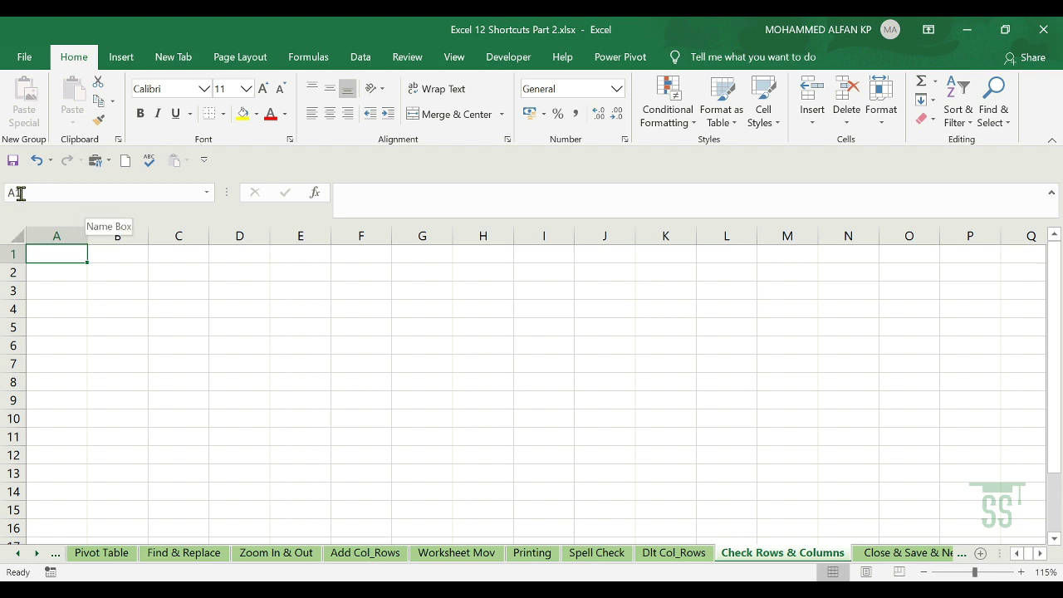
Select the whole sheet to reveal 1048576 rows by 16384 columns, then go to the next sheet
{"action": "left_click", "coordinate": [13, 234]}
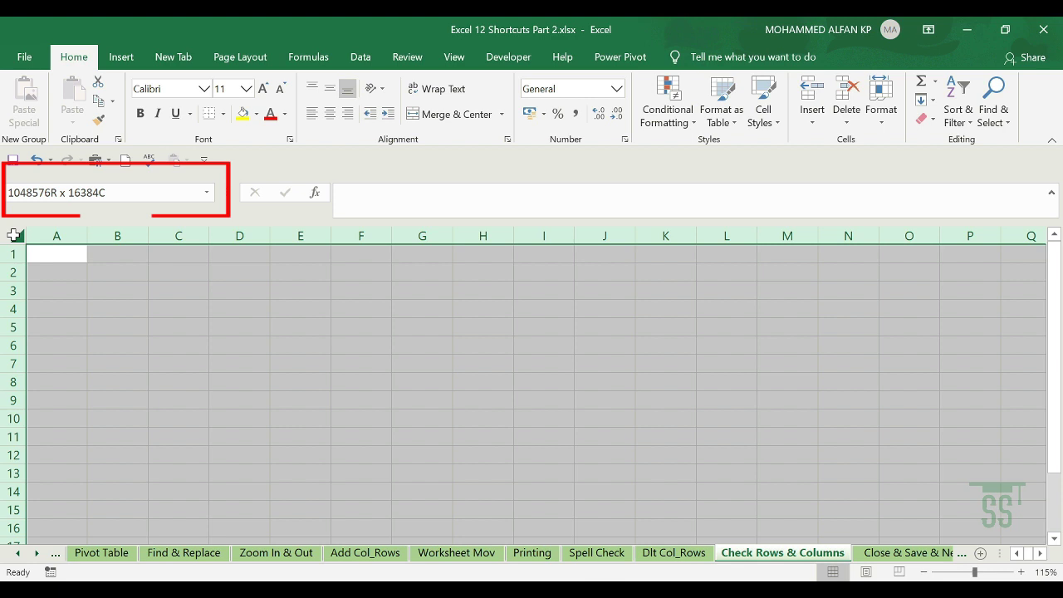
{"action": "key", "text": "ctrl+Page_Down"}
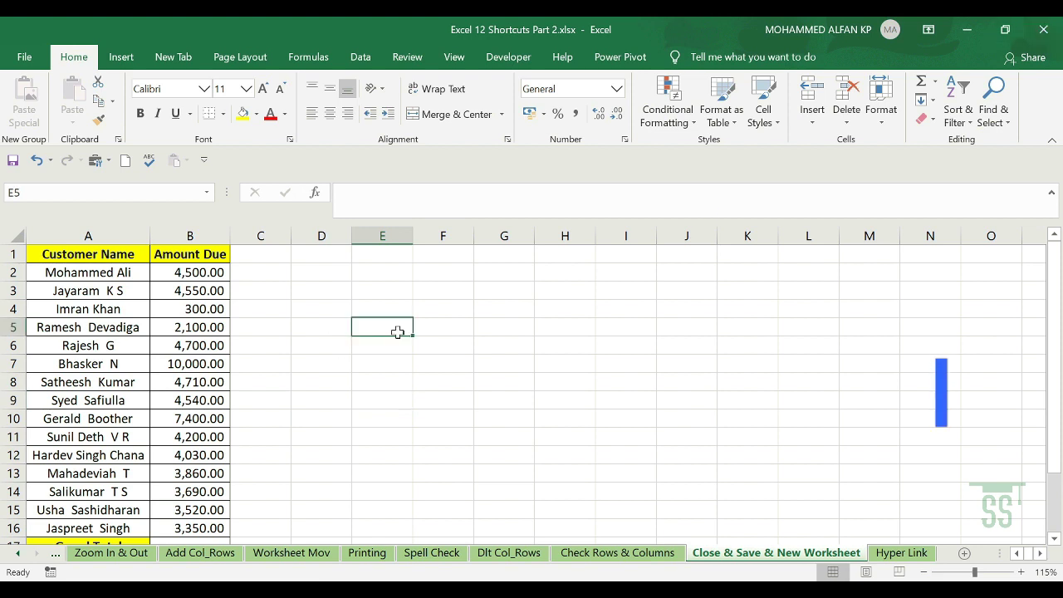
Try closing the workbook with Ctrl+W but cancel so it stays open
{"action": "key", "text": "ctrl+w"}
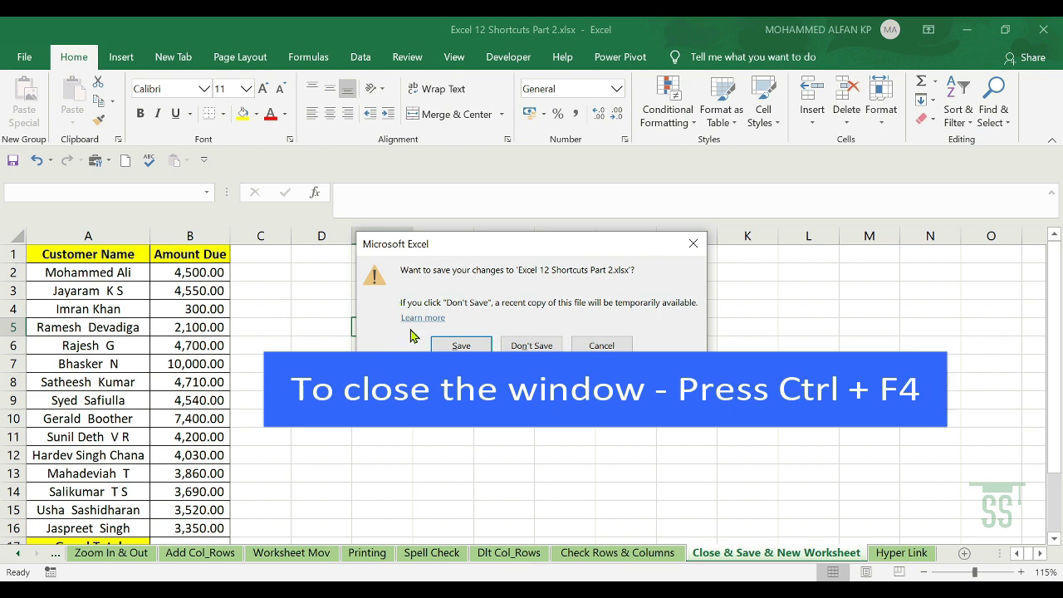
{"action": "left_click", "coordinate": [694, 245]}
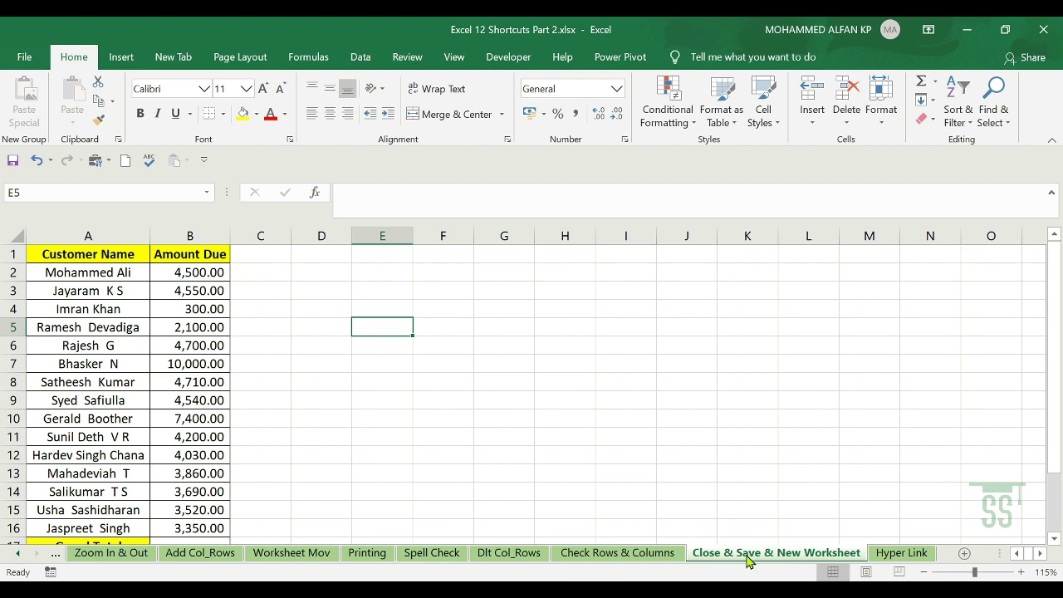
{"action": "left_click", "coordinate": [13, 57]}
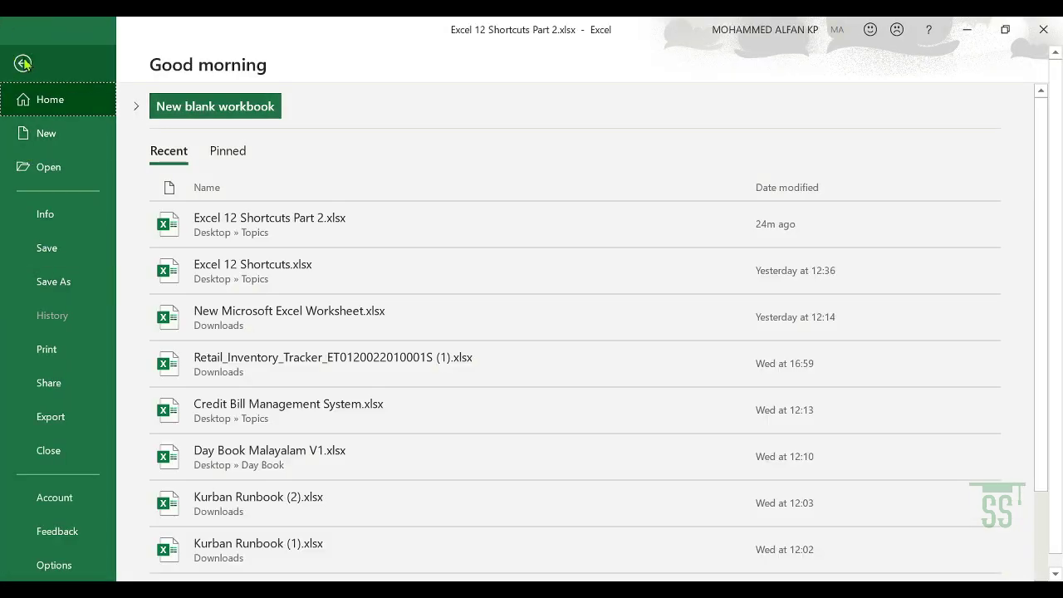
{"action": "left_click", "coordinate": [21, 62]}
Save the customer workbook with Ctrl+S and bring up the File Home page
{"action": "left_click", "coordinate": [375, 296]}
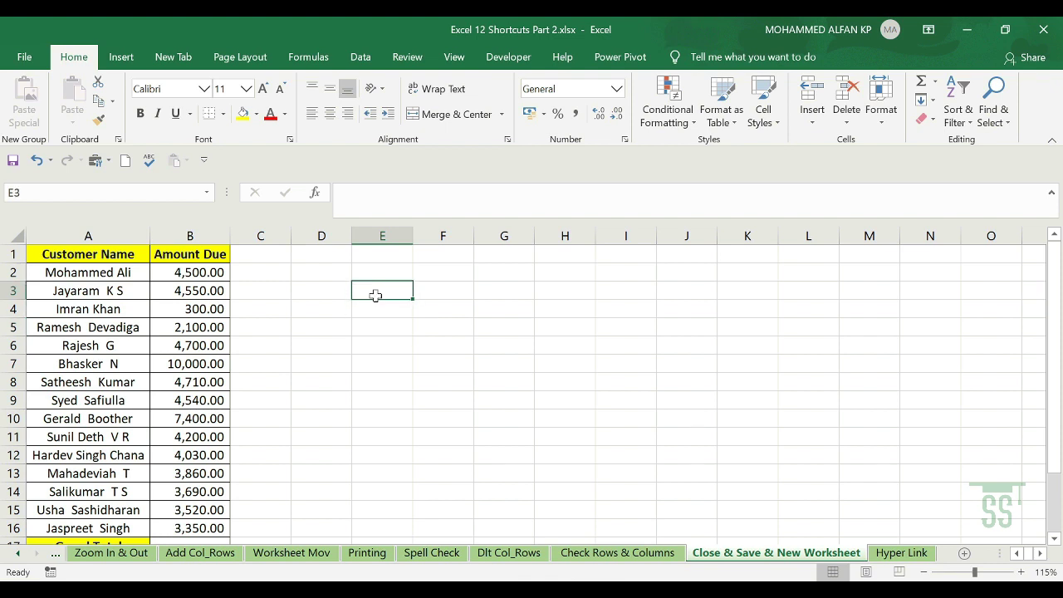
{"action": "key", "text": "ctrl+s"}
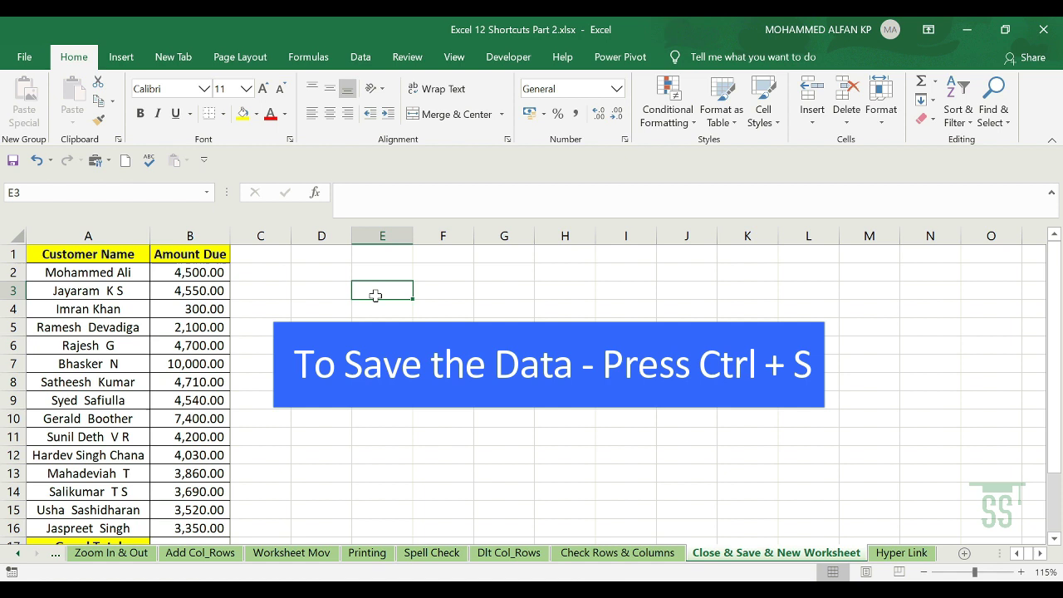
{"action": "left_click", "coordinate": [358, 324]}
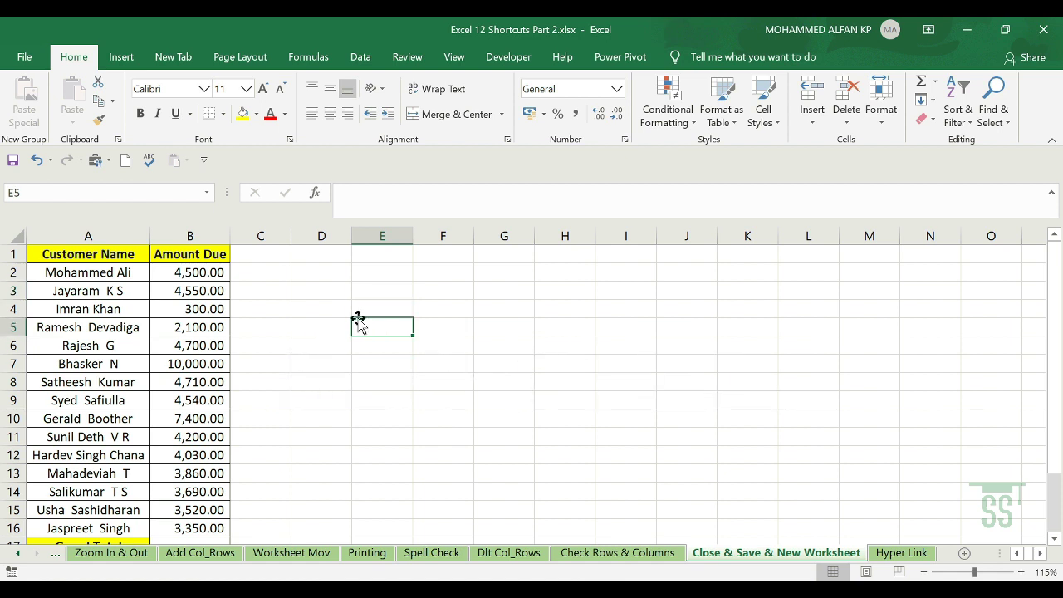
{"action": "left_click", "coordinate": [24, 60]}
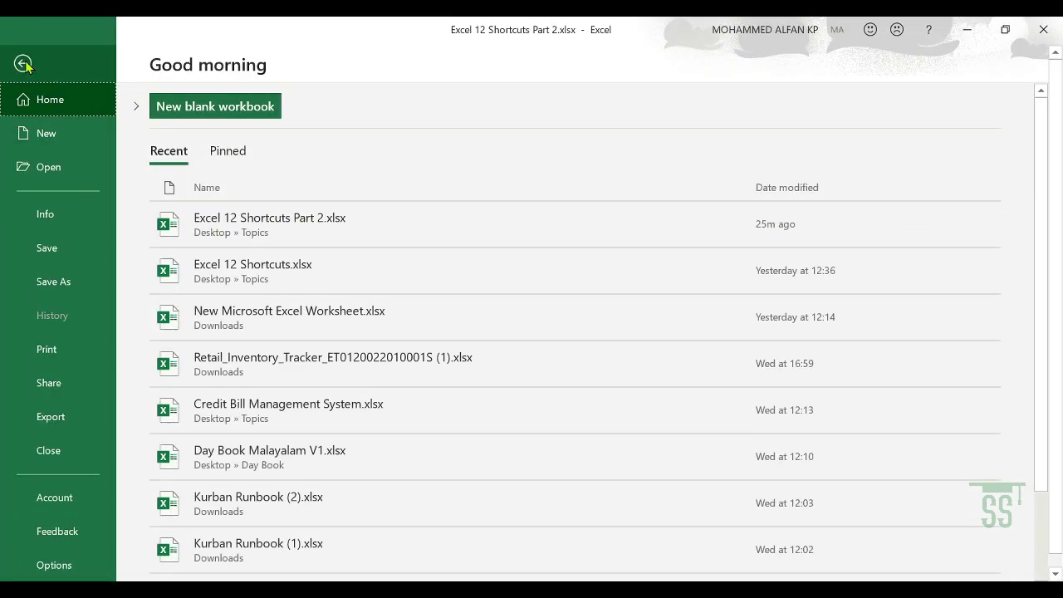
Create a blank workbook from File > New, then close Book1
{"action": "left_click", "coordinate": [38, 141]}
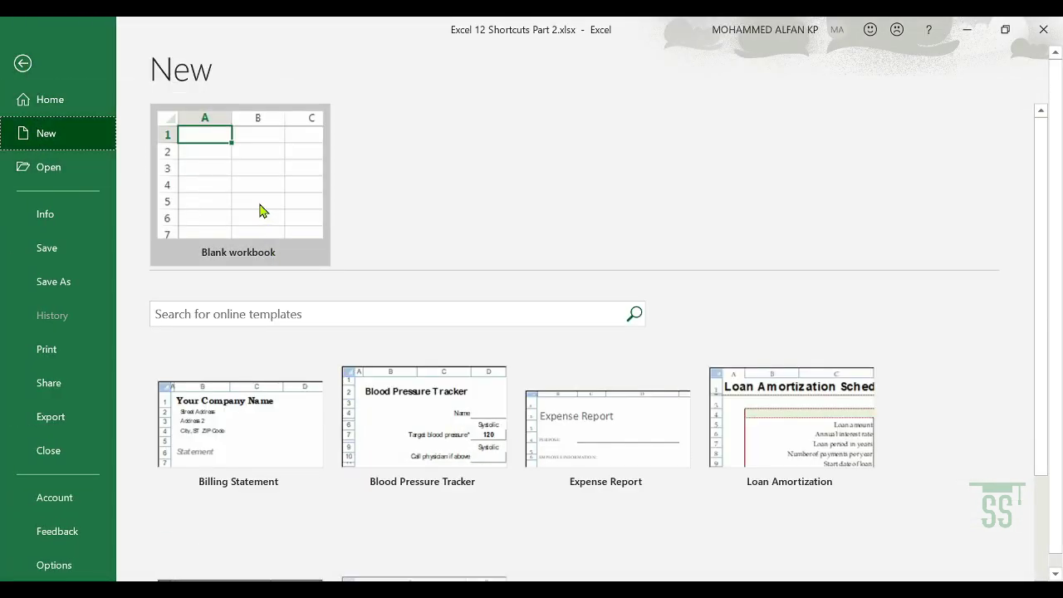
{"action": "left_click", "coordinate": [259, 211]}
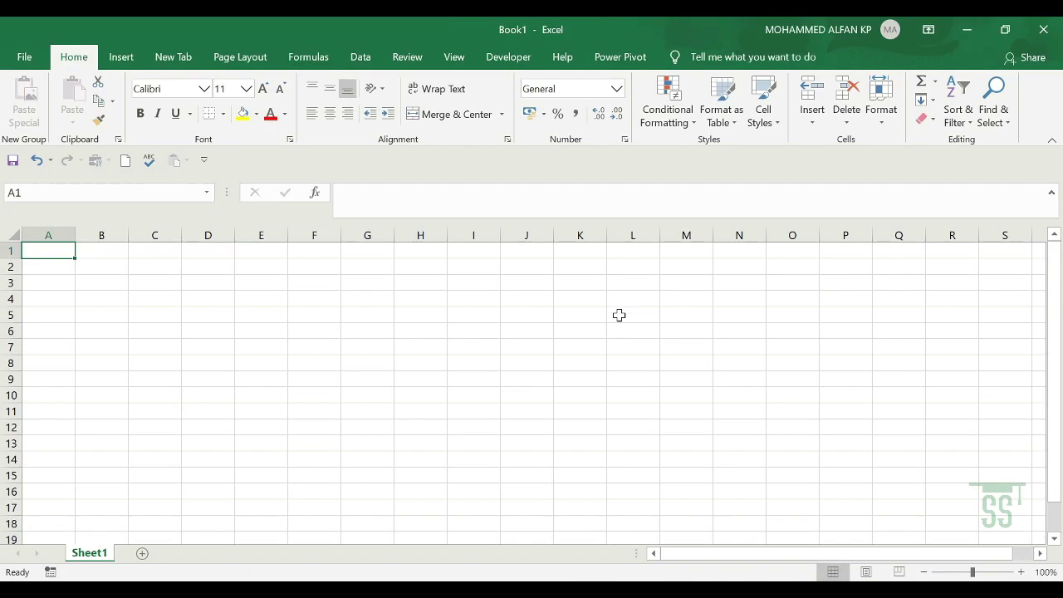
{"action": "left_click", "coordinate": [1043, 30]}
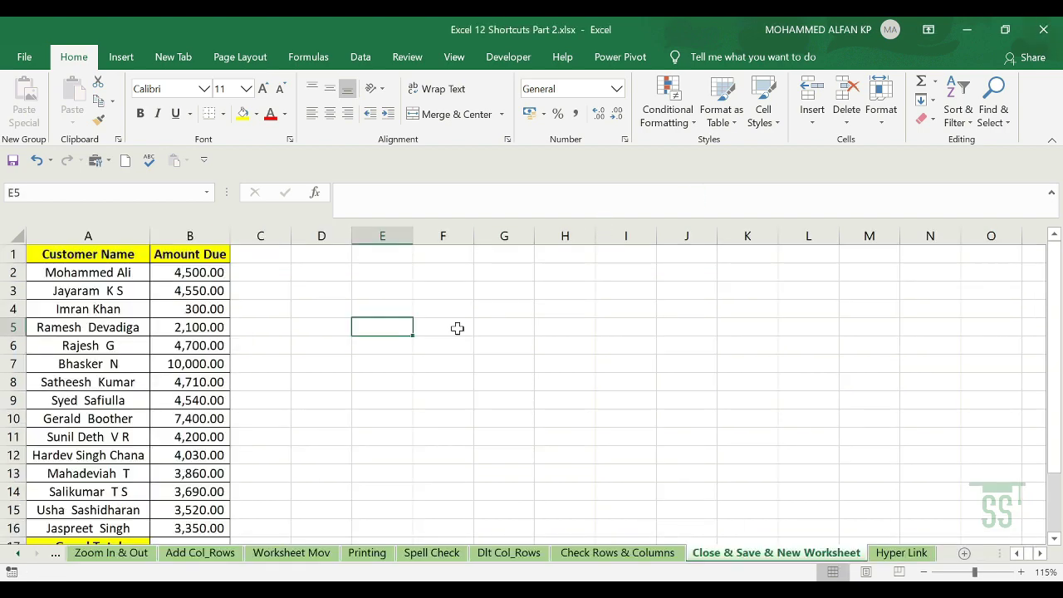
Open another blank workbook with Ctrl+N, close Book2, and go to the Hyper Link sheet
{"action": "left_click", "coordinate": [374, 309]}
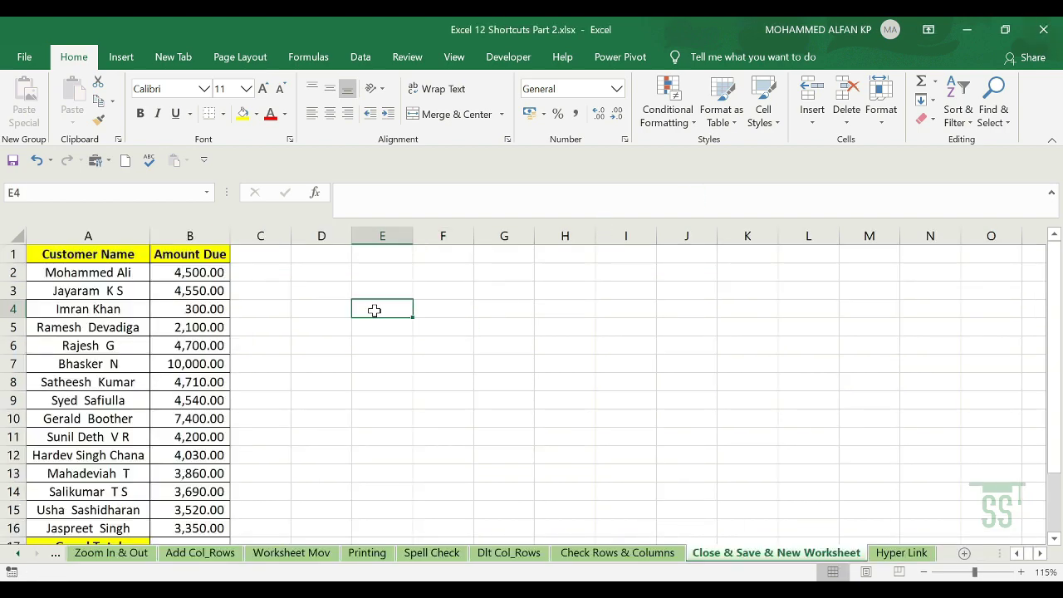
{"action": "key", "text": "ctrl+n"}
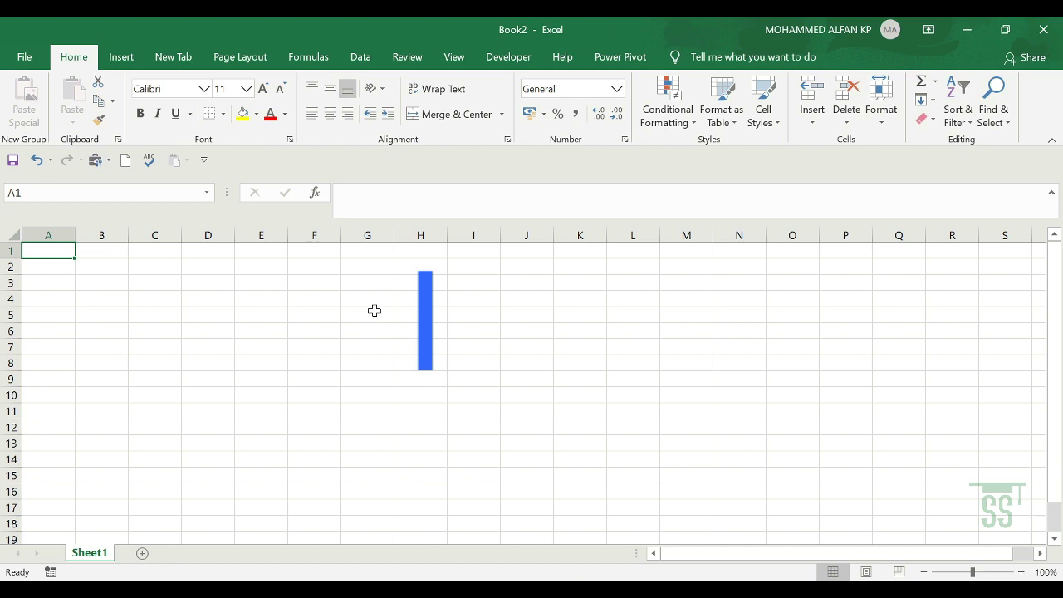
{"action": "left_click", "coordinate": [1044, 30]}
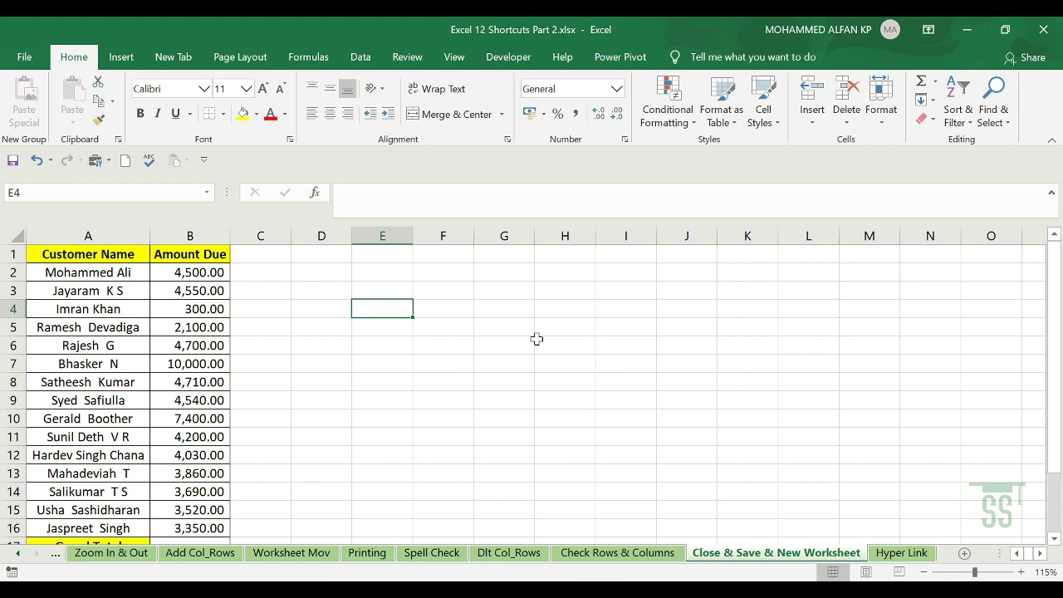
{"action": "key", "text": "ctrl+Page_Down"}
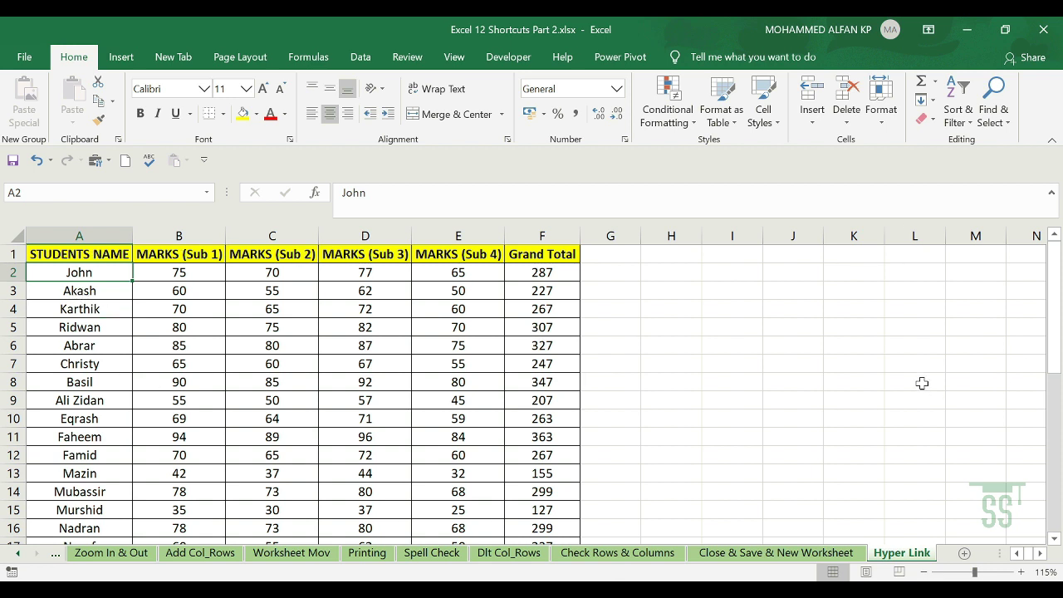
Add a new sheet named John after Hyper Link, then return and select cell A2
{"action": "left_click", "coordinate": [964, 553]}
{"action": "double_click", "coordinate": [876, 552]}
{"action": "type", "text": "John"}
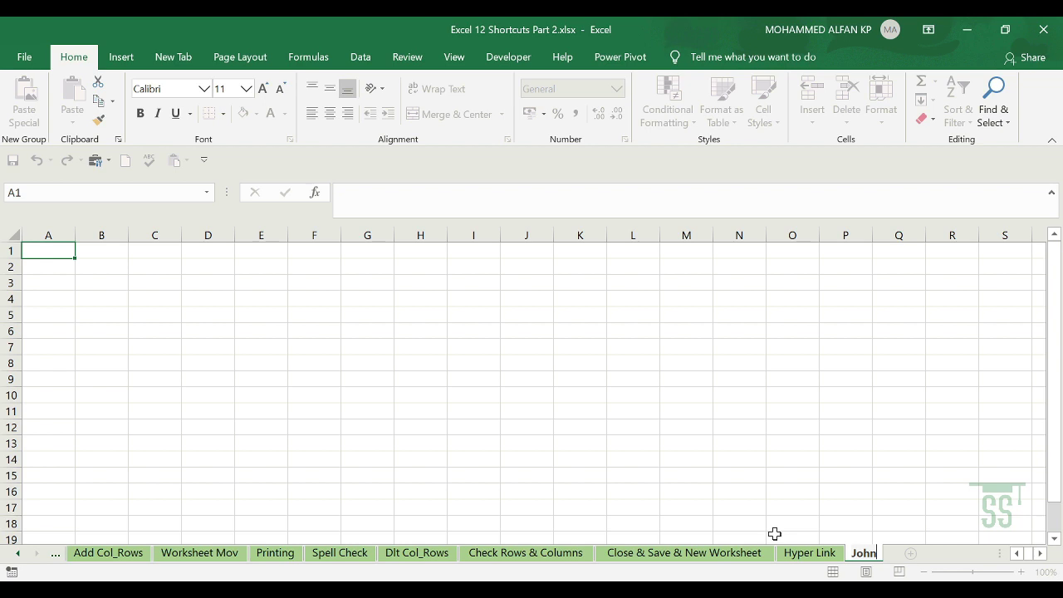
{"action": "left_click", "coordinate": [801, 553]}
{"action": "left_click_drag", "start_coordinate": [122, 311], "coordinate": [90, 273]}
{"action": "left_click", "coordinate": [95, 272]}
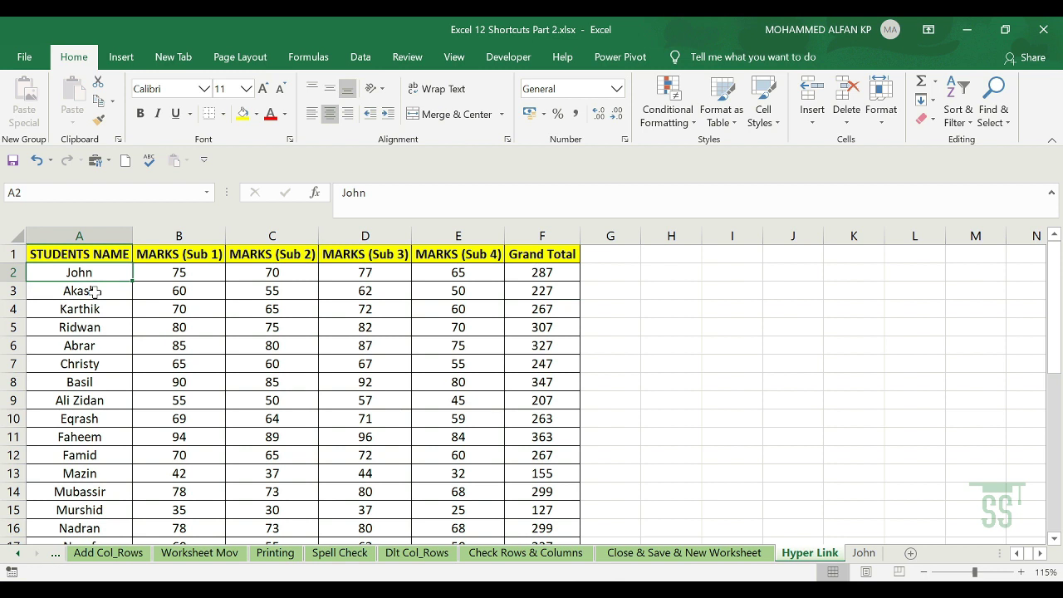
Link cell A2 to the John sheet via Place in This Document, then follow the link
{"action": "left_click", "coordinate": [121, 56]}
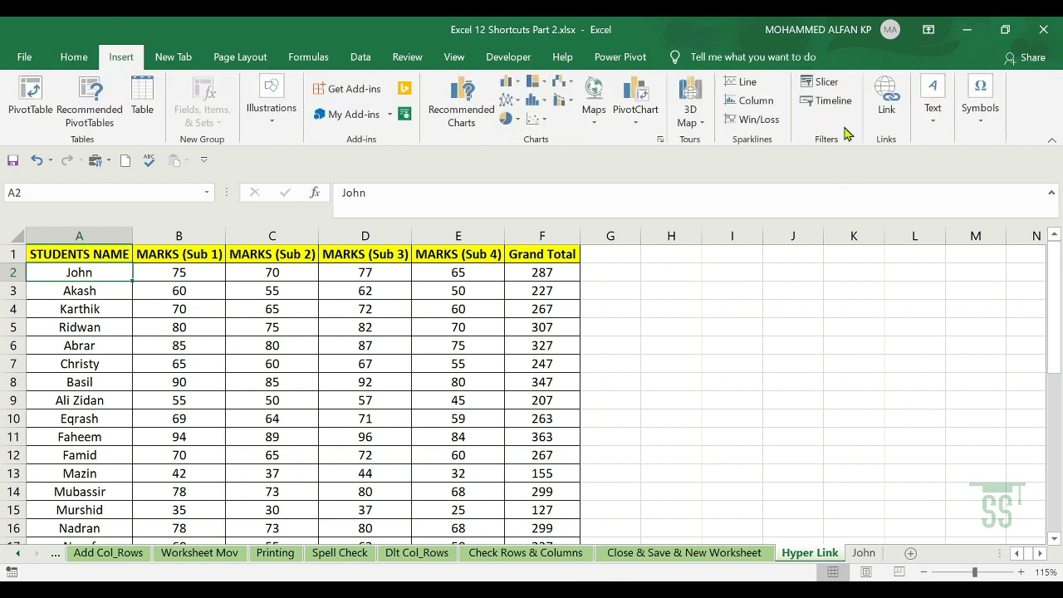
{"action": "left_click", "coordinate": [886, 104]}
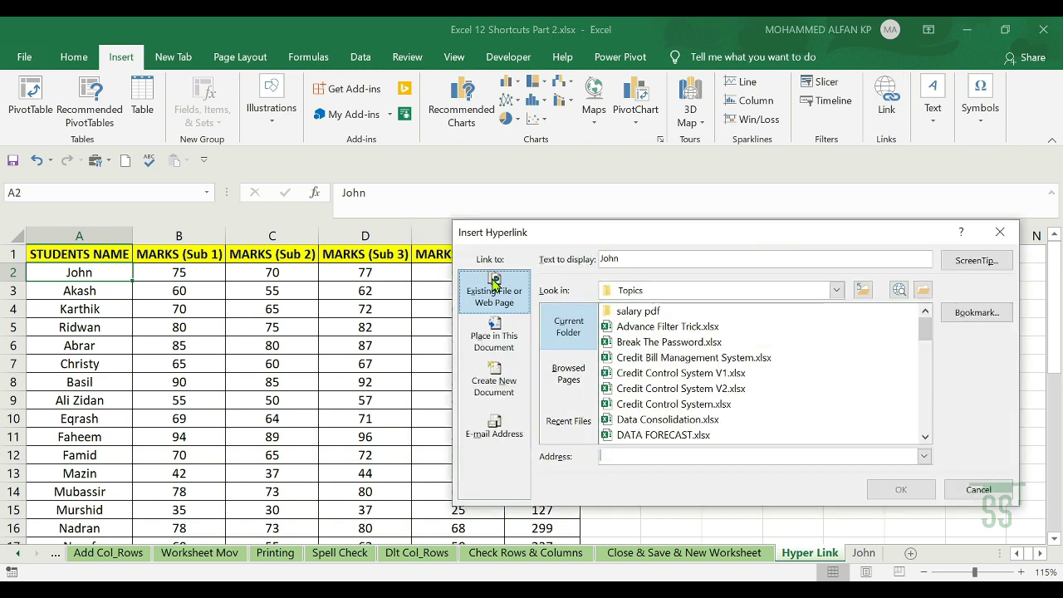
{"action": "left_click", "coordinate": [499, 350]}
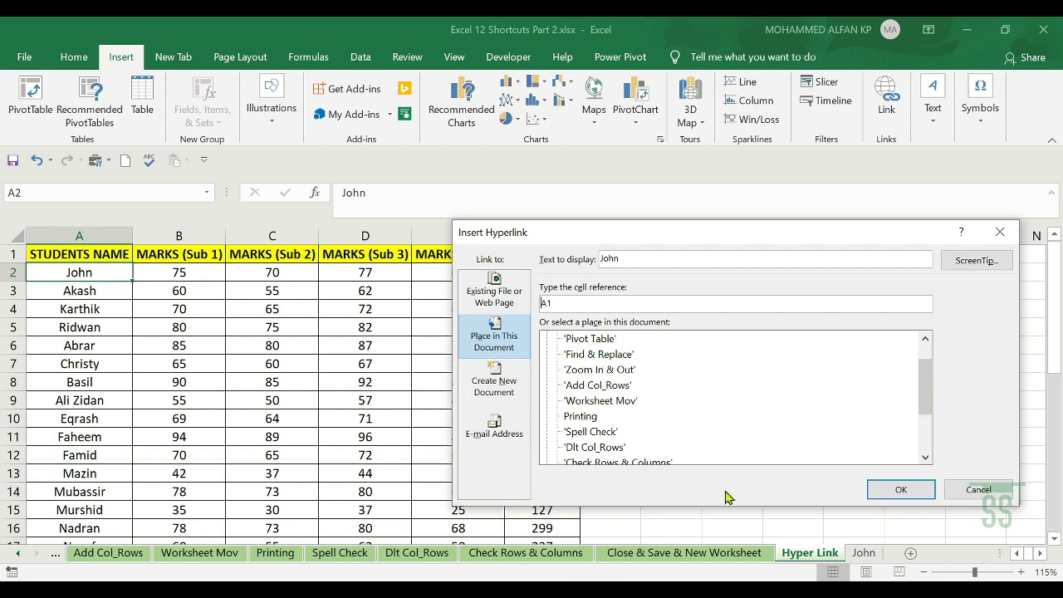
{"action": "left_click_drag", "start_coordinate": [925, 391], "coordinate": [923, 449]}
{"action": "left_click", "coordinate": [575, 432]}
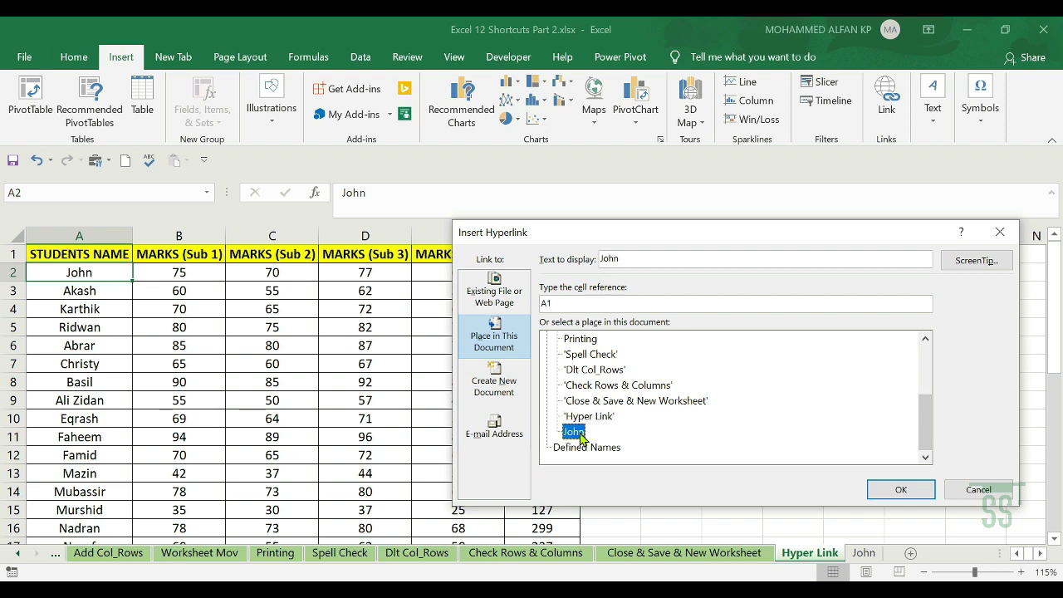
{"action": "left_click", "coordinate": [899, 488]}
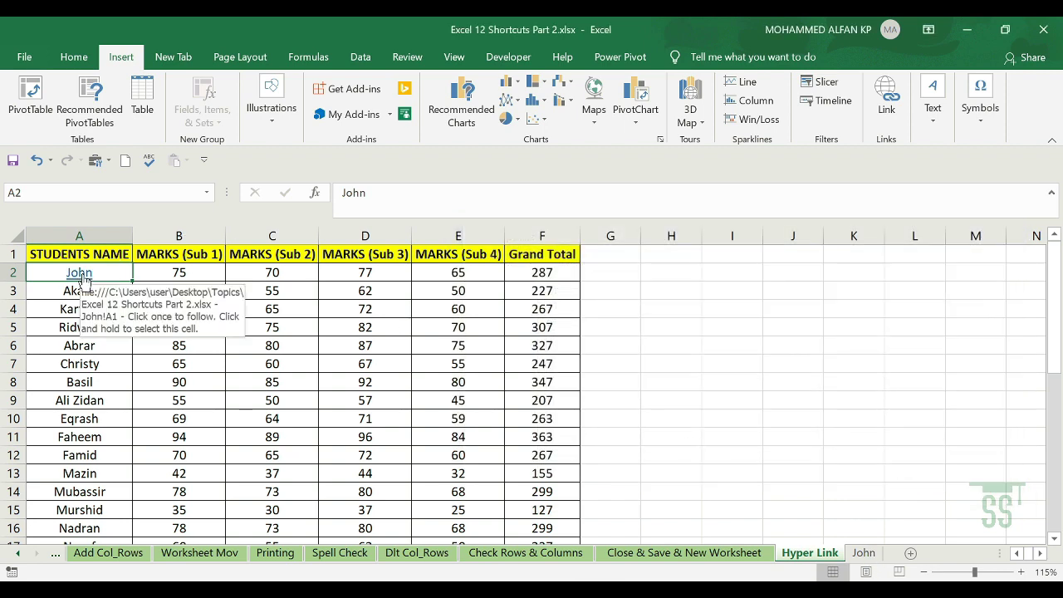
{"action": "left_click", "coordinate": [81, 277]}
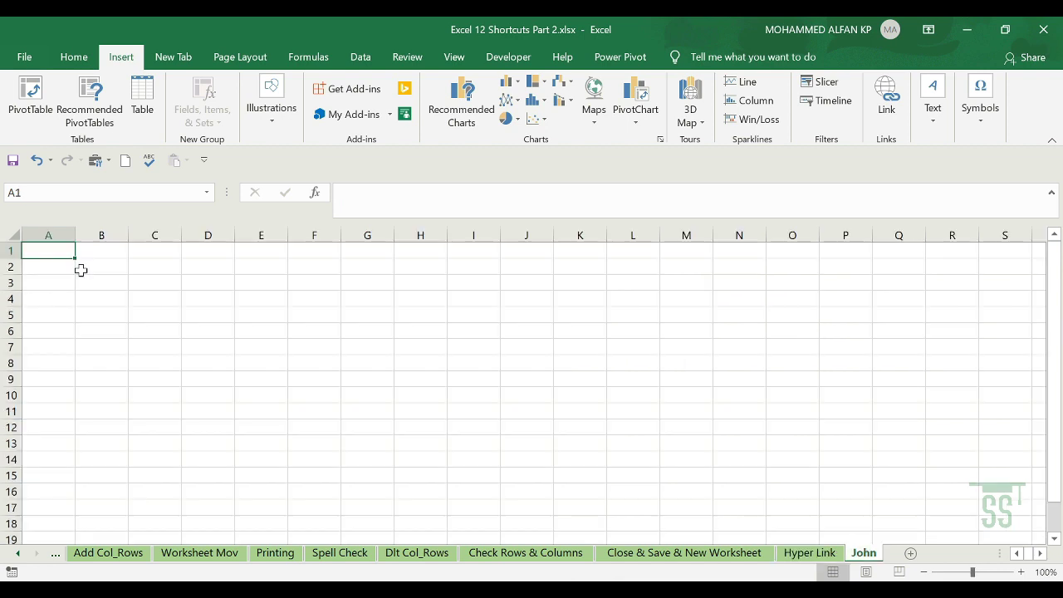
Back on Hyper Link, remove the hyperlink from John in A2 and centre the cell
{"action": "left_click", "coordinate": [824, 556]}
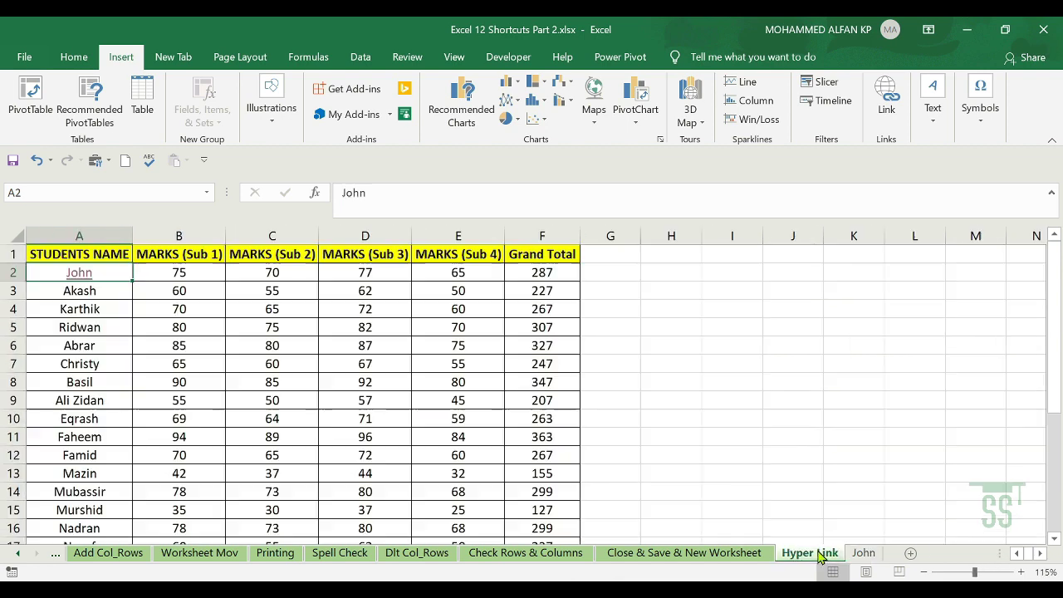
{"action": "right_click", "coordinate": [106, 275]}
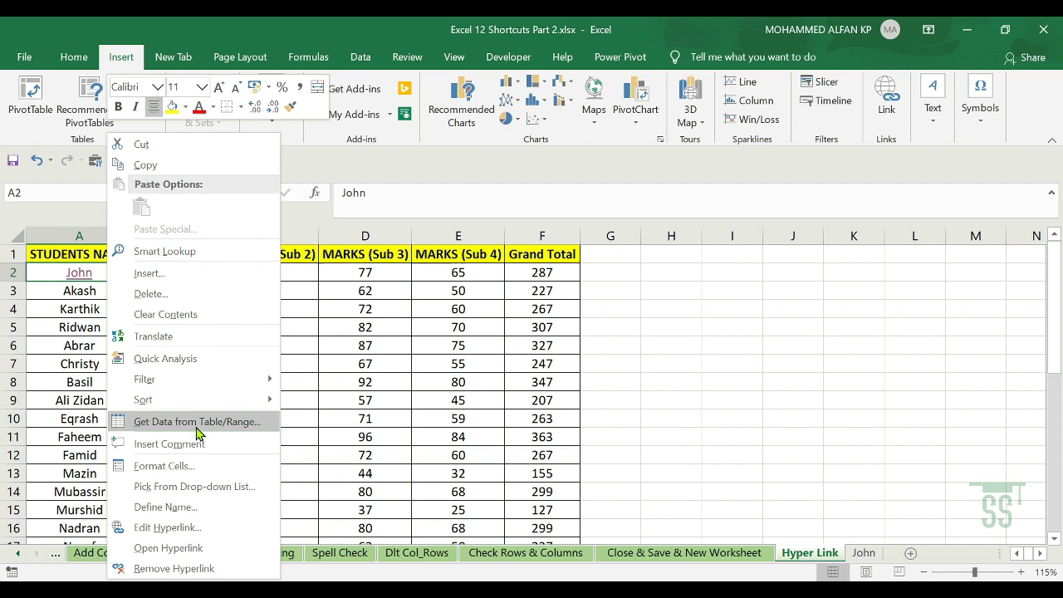
{"action": "left_click", "coordinate": [202, 568]}
{"action": "key", "text": "alt+h"}
{"action": "key", "text": "a"}
{"action": "key", "text": "c"}
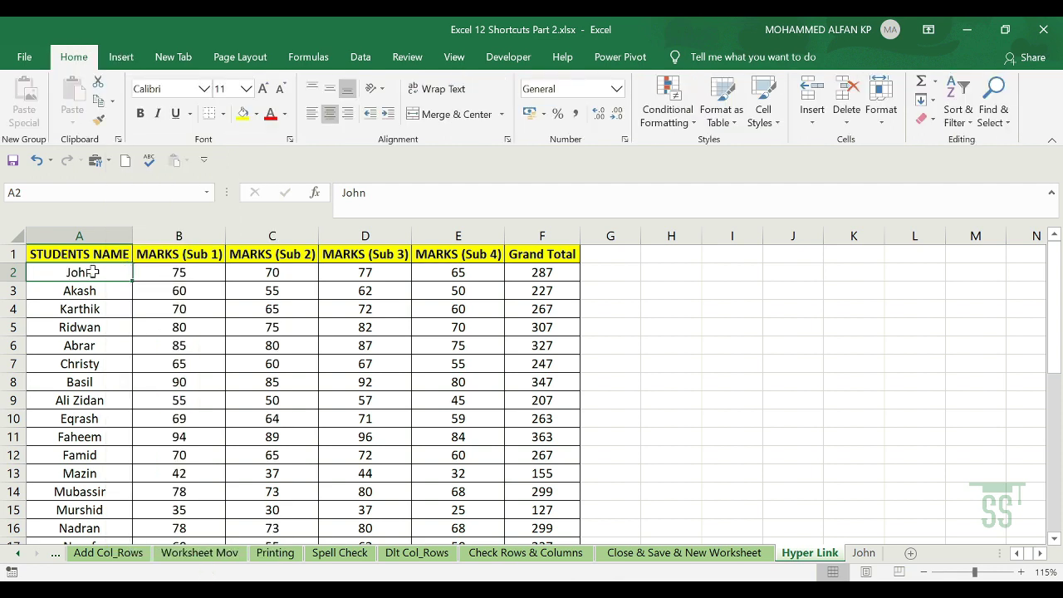
Open Insert Hyperlink for cell A2 with Ctrl+K and move the dialog aside
{"action": "left_click", "coordinate": [121, 56]}
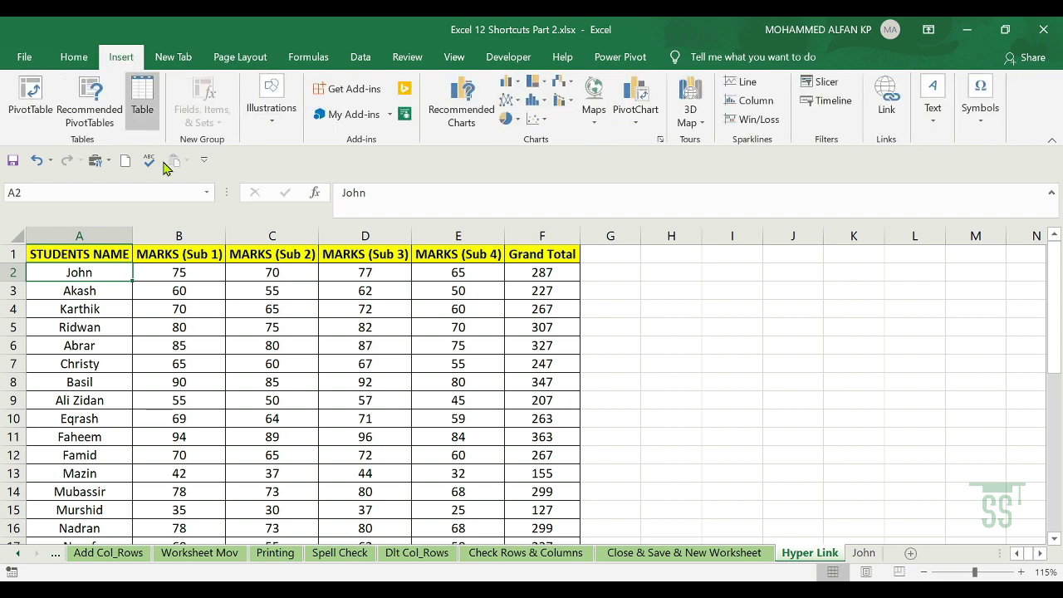
{"action": "scroll", "coordinate": [83, 106], "scroll_direction": "up", "scroll_amount": 1}
{"action": "scroll", "coordinate": [158, 112], "scroll_direction": "down", "scroll_amount": 1}
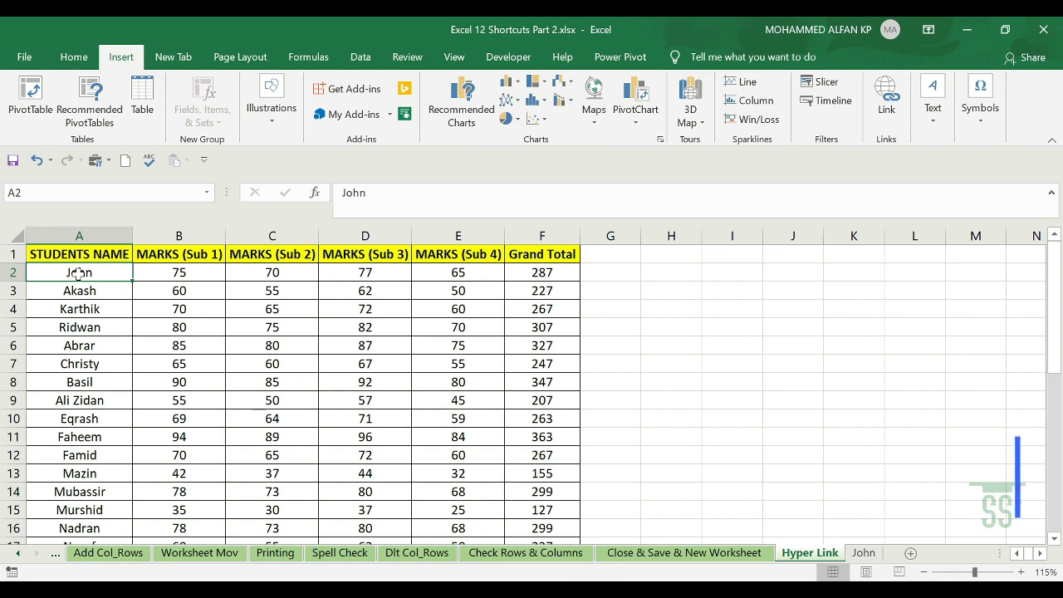
{"action": "key", "text": "ctrl+k"}
{"action": "left_click_drag", "start_coordinate": [659, 235], "coordinate": [387, 204]}
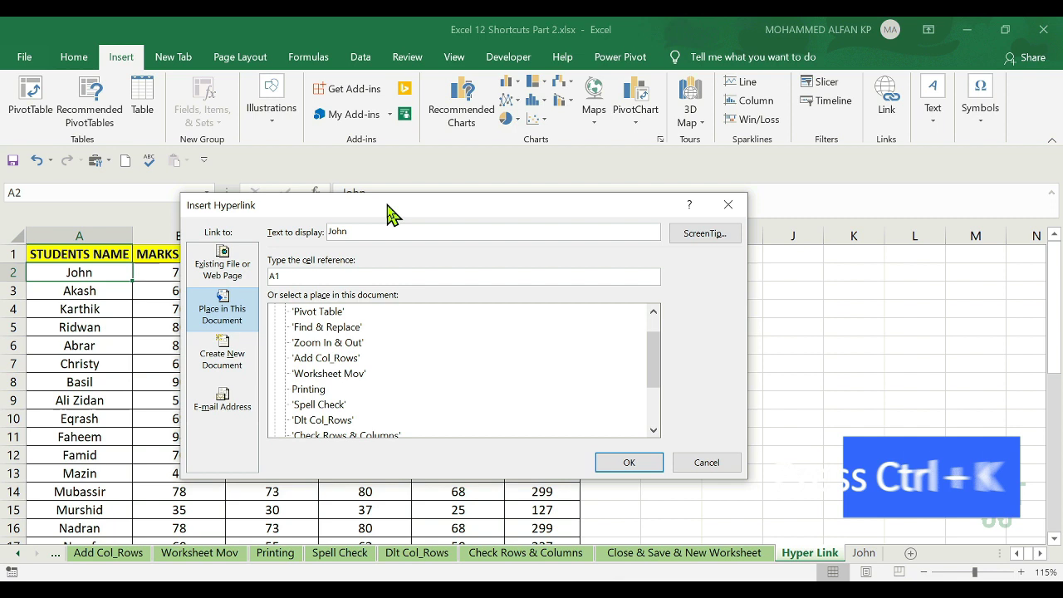